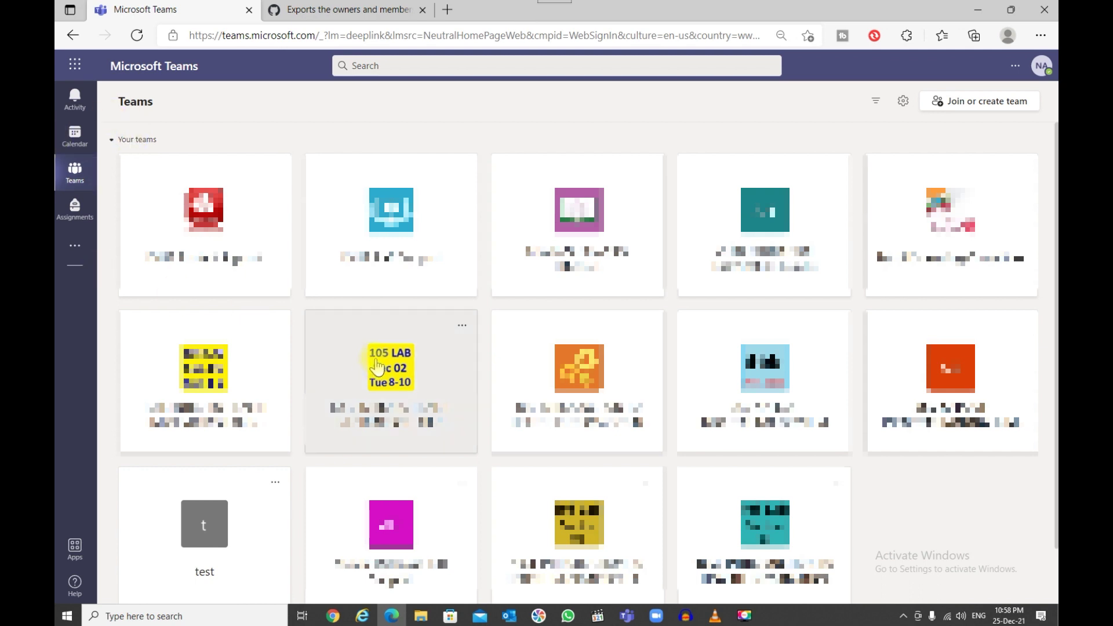
# - Open the management page of the 105 LAB Sec 02 team and expand its Owners and Members and guests lists
pyautogui.click(464, 329)
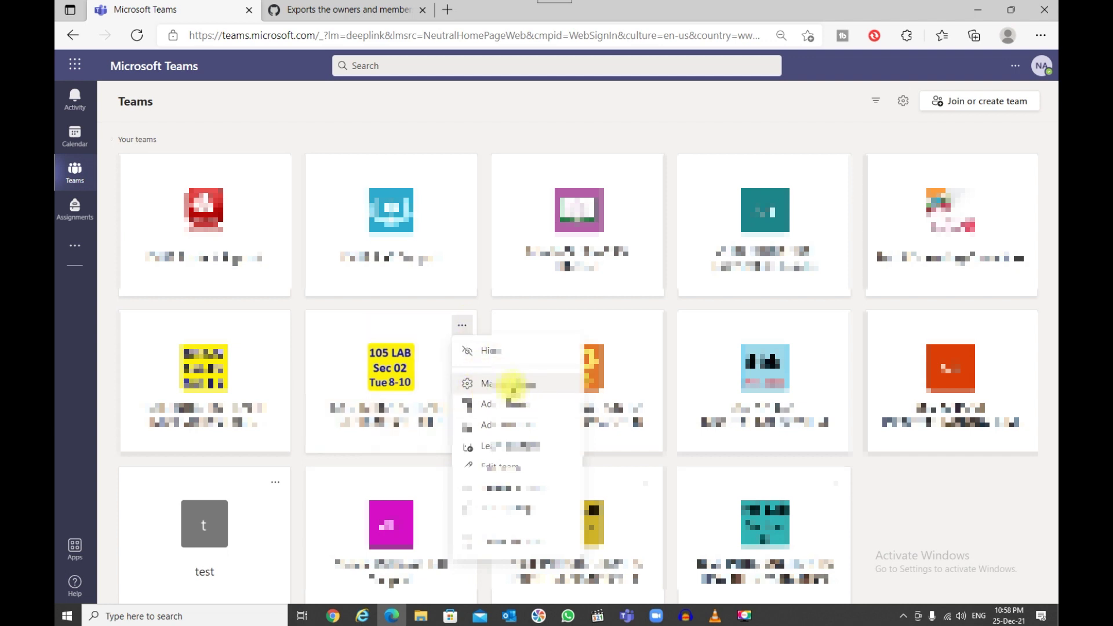
pyautogui.click(513, 386)
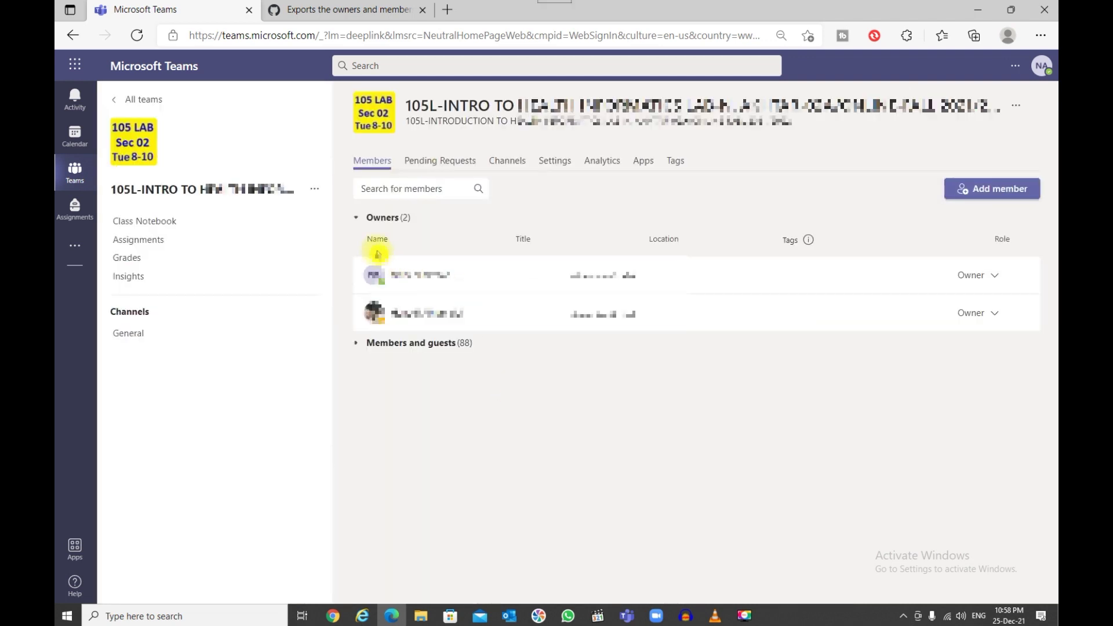
pyautogui.click(356, 218)
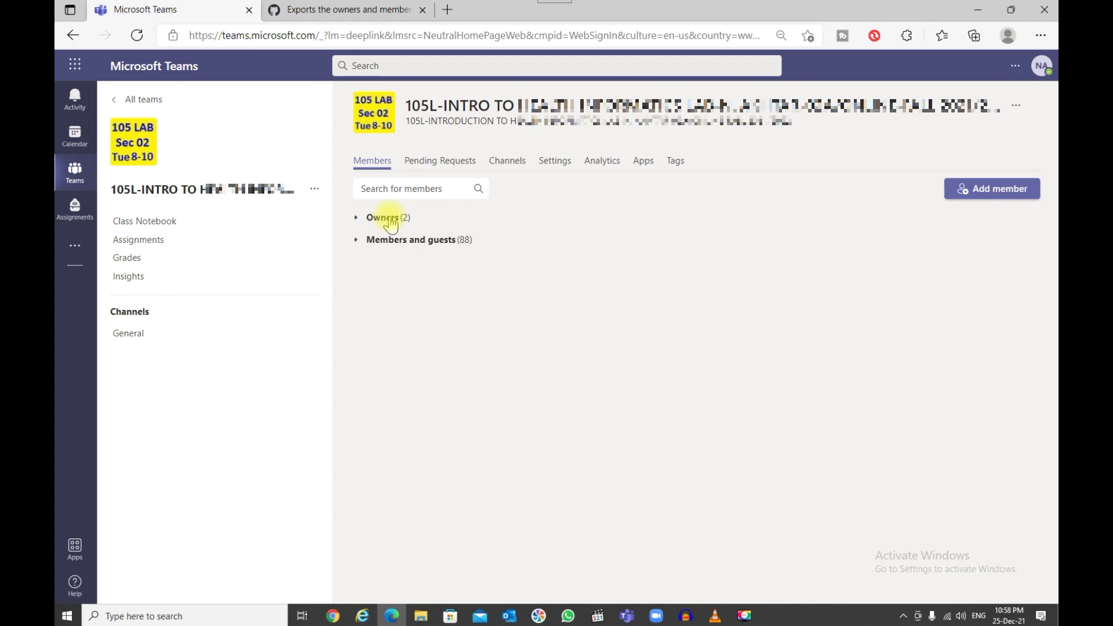
pyautogui.click(356, 218)
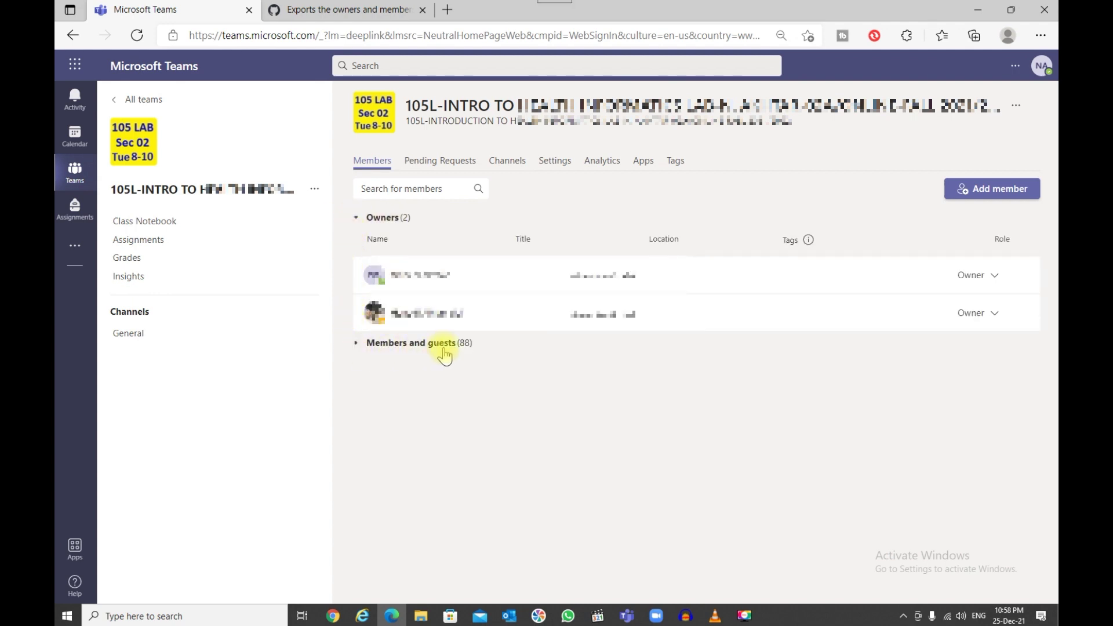
pyautogui.click(356, 343)
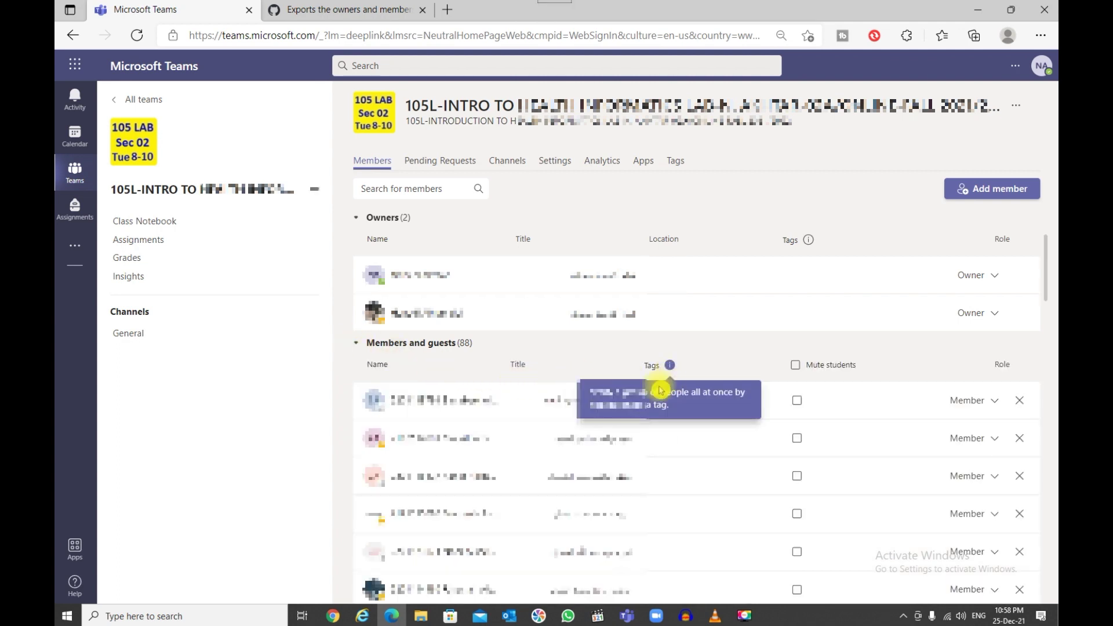
# - Go through the team's Members and guests list down to its end so that every member is loaded
pyautogui.scroll(-3, 624, 385)
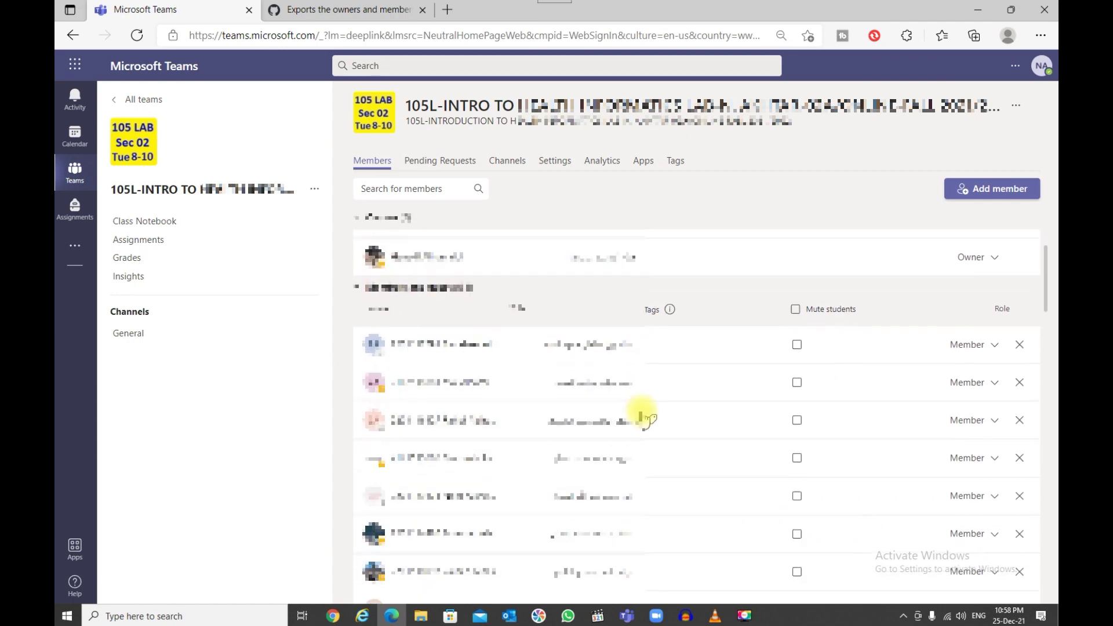
pyautogui.scroll(-5, 650, 419)
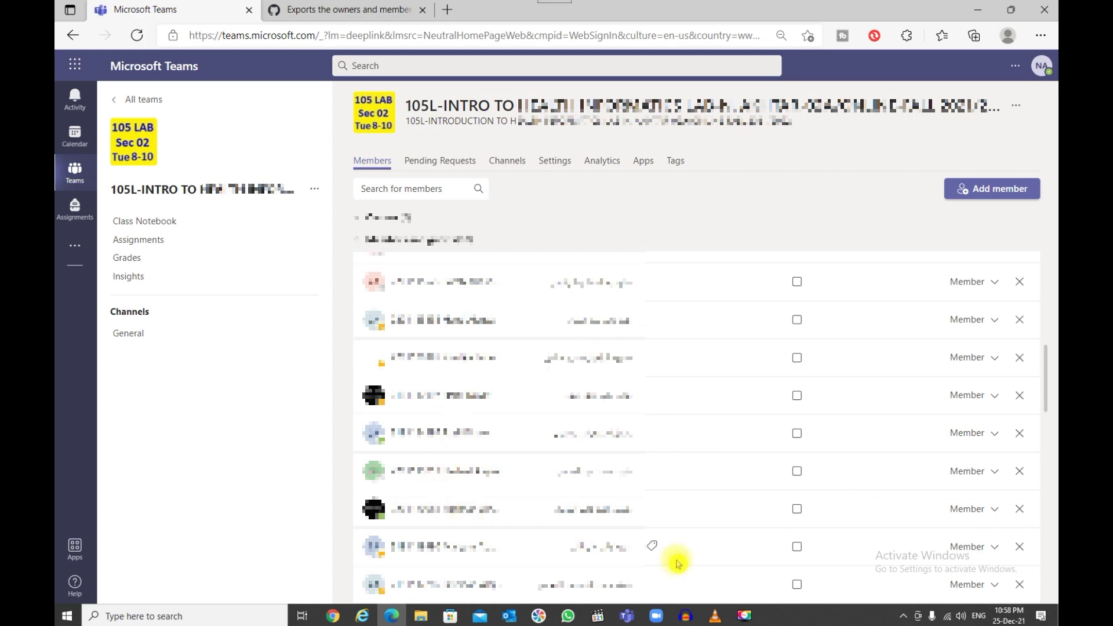
pyautogui.scroll(-4, 784, 426)
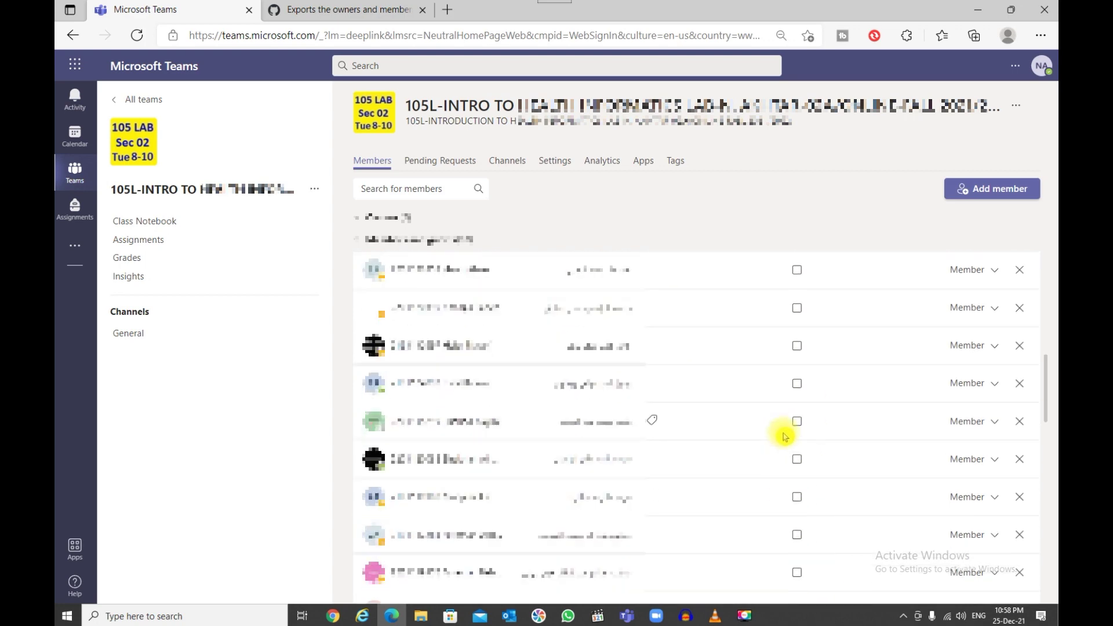
pyautogui.scroll(-5, 783, 436)
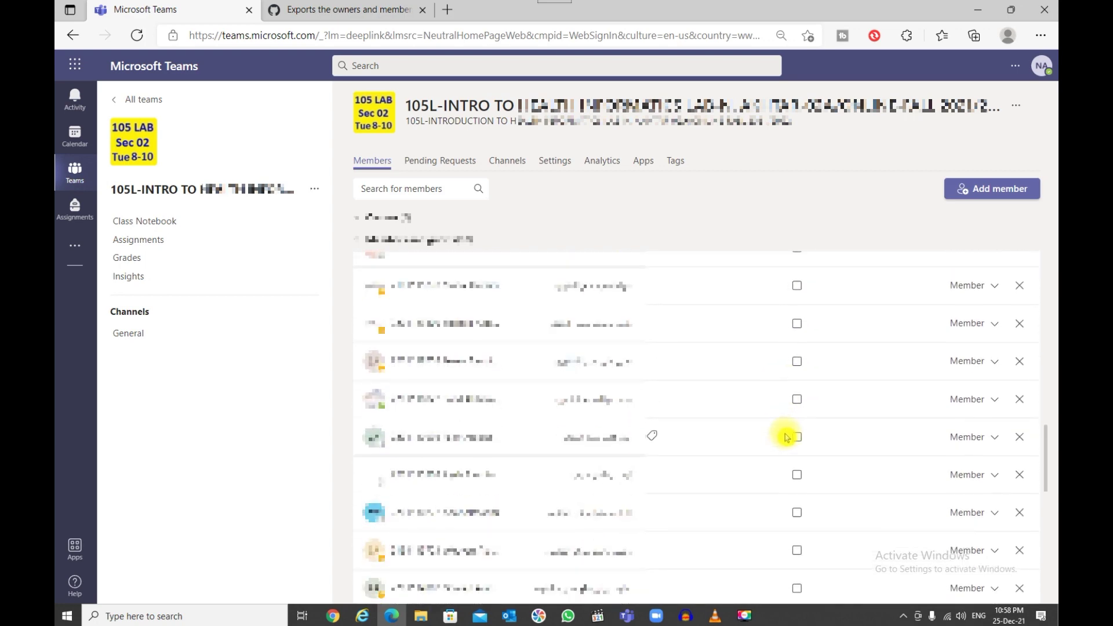
pyautogui.scroll(4, 787, 438)
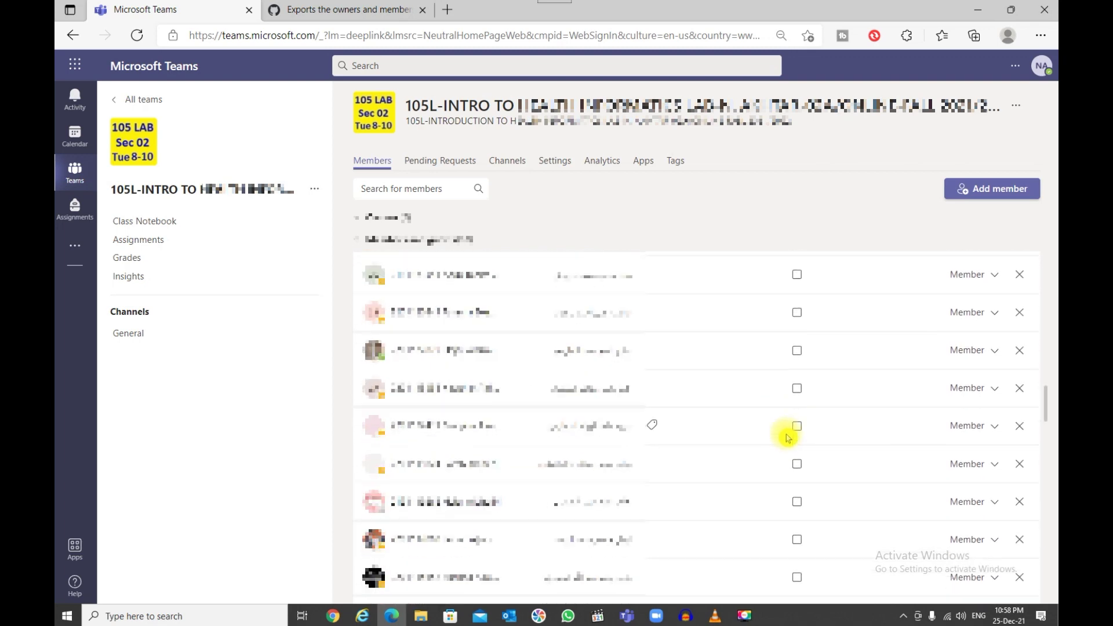
pyautogui.scroll(-3, 787, 437)
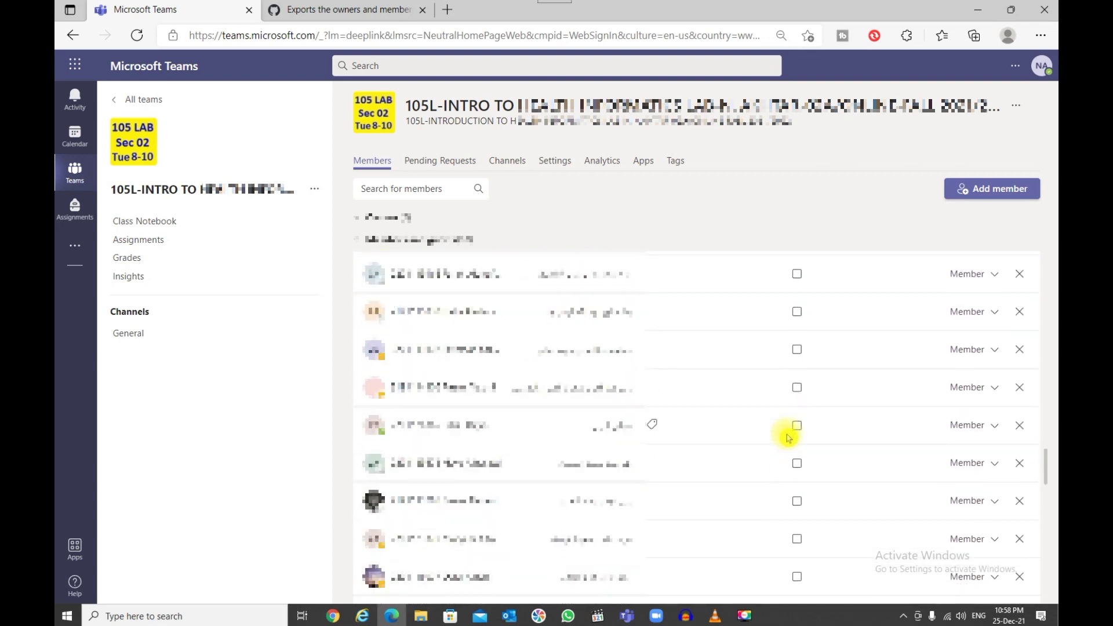
pyautogui.scroll(-3, 788, 438)
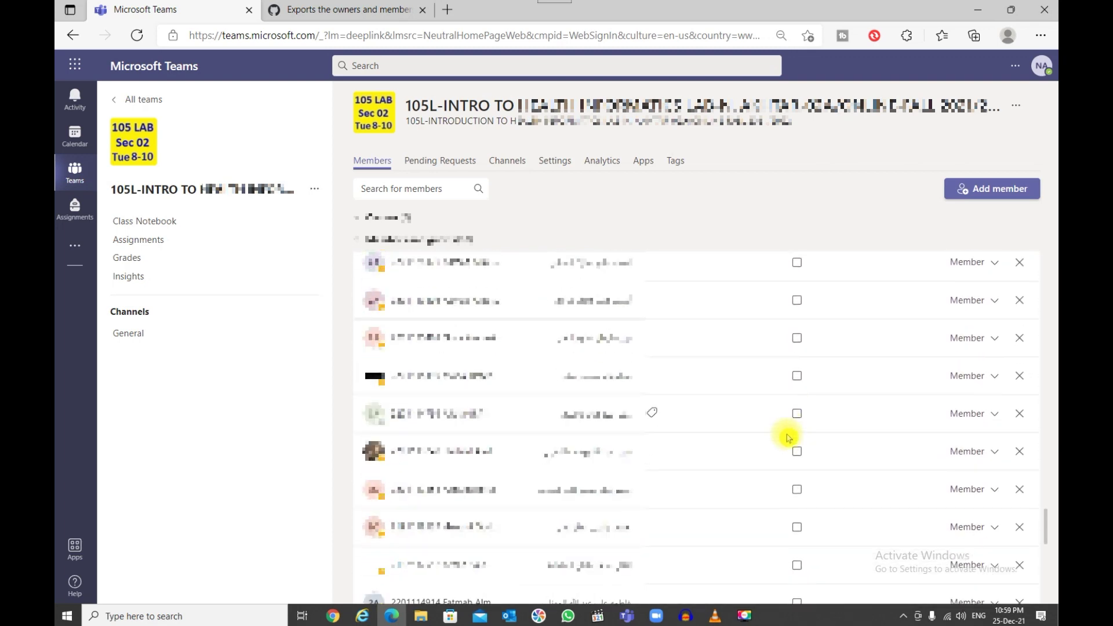
pyautogui.scroll(-3, 789, 438)
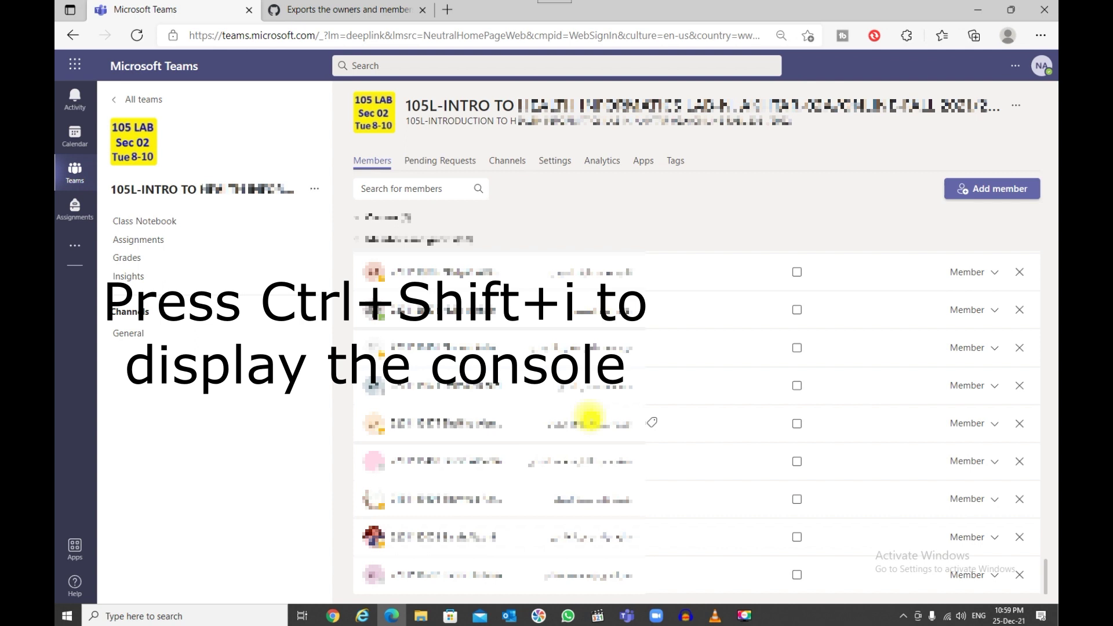
# - Open the browser's developer tools on the Teams page and make the Console prompt ready for input
pyautogui.hotkey('ctrl', 'shift', 'i')
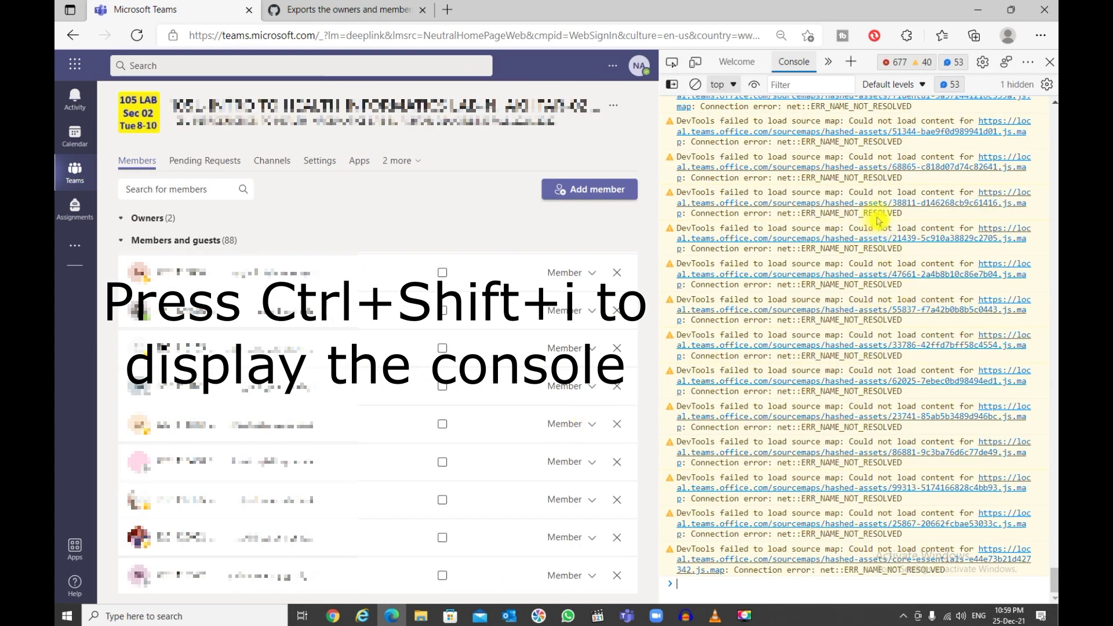
pyautogui.click(736, 62)
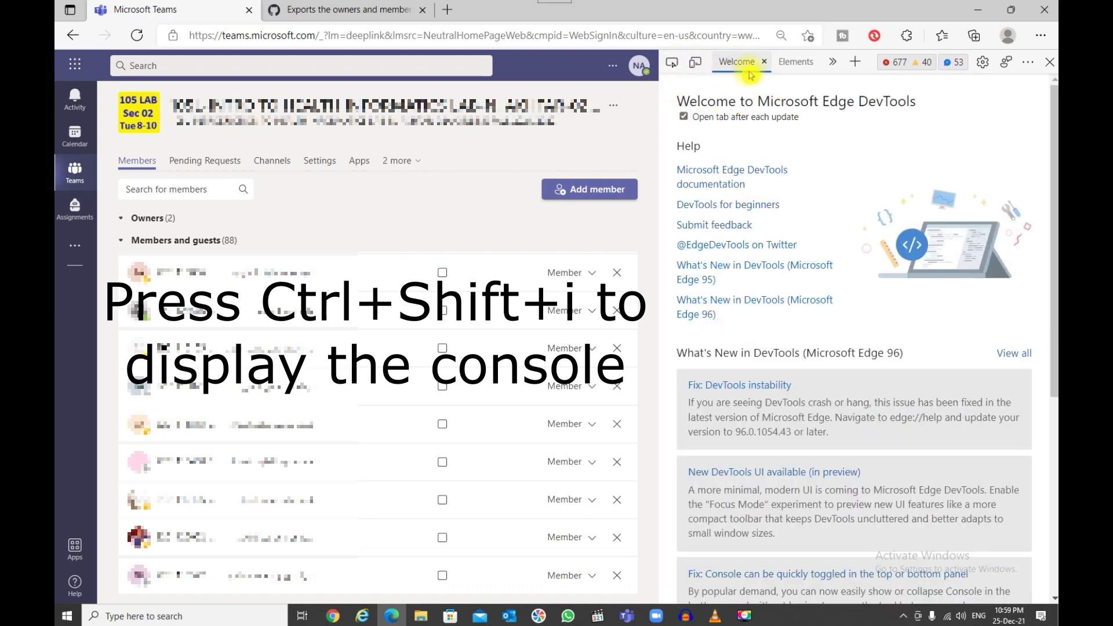
pyautogui.click(833, 63)
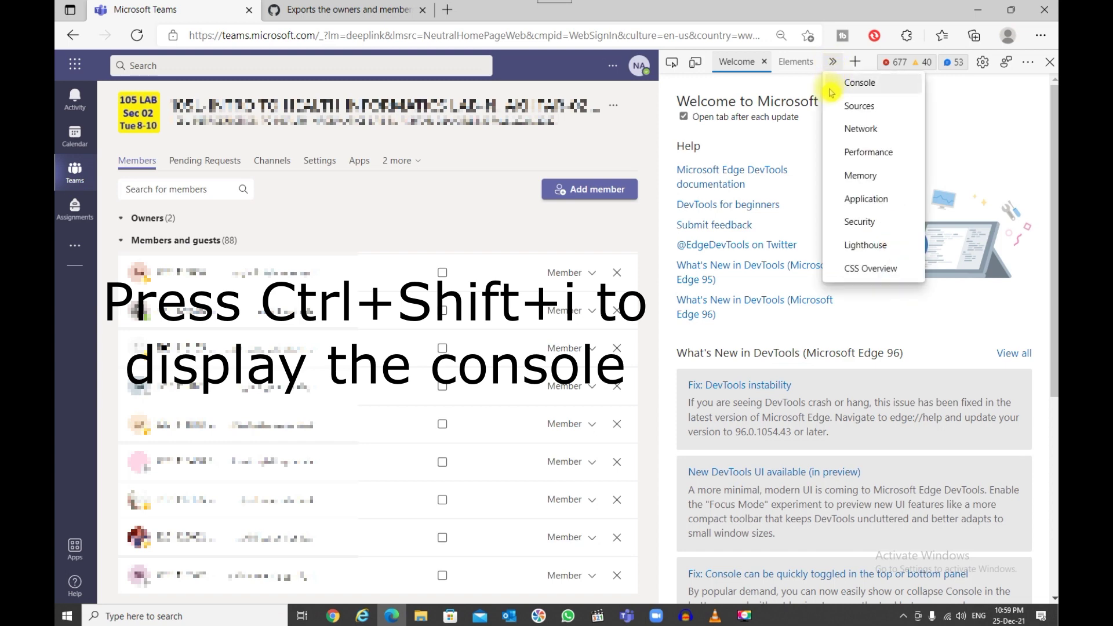
pyautogui.click(856, 86)
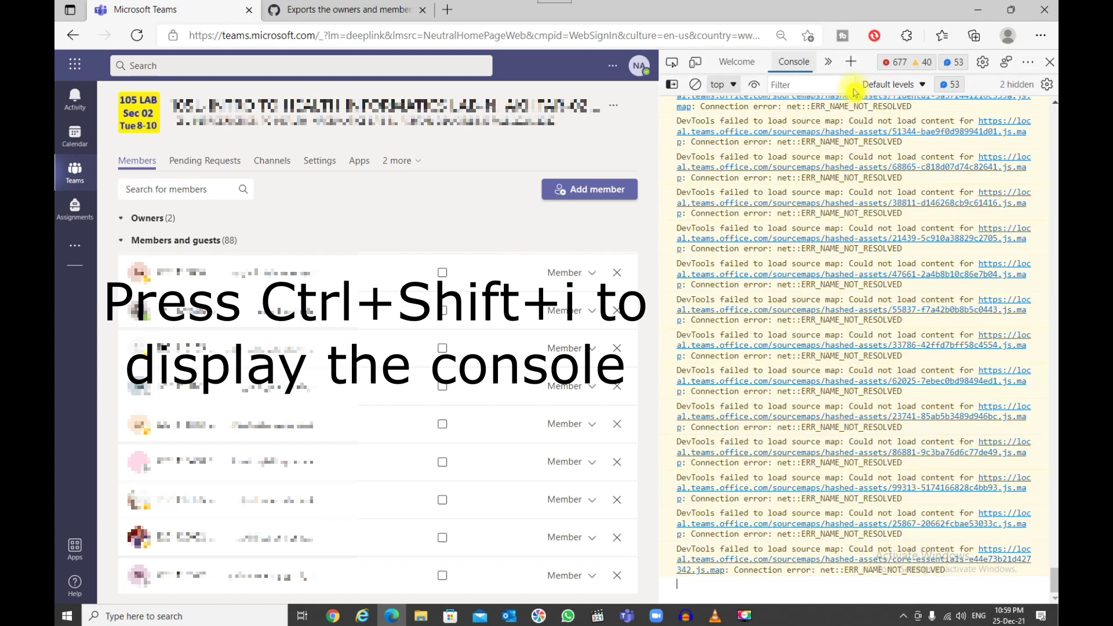
pyautogui.click(686, 587)
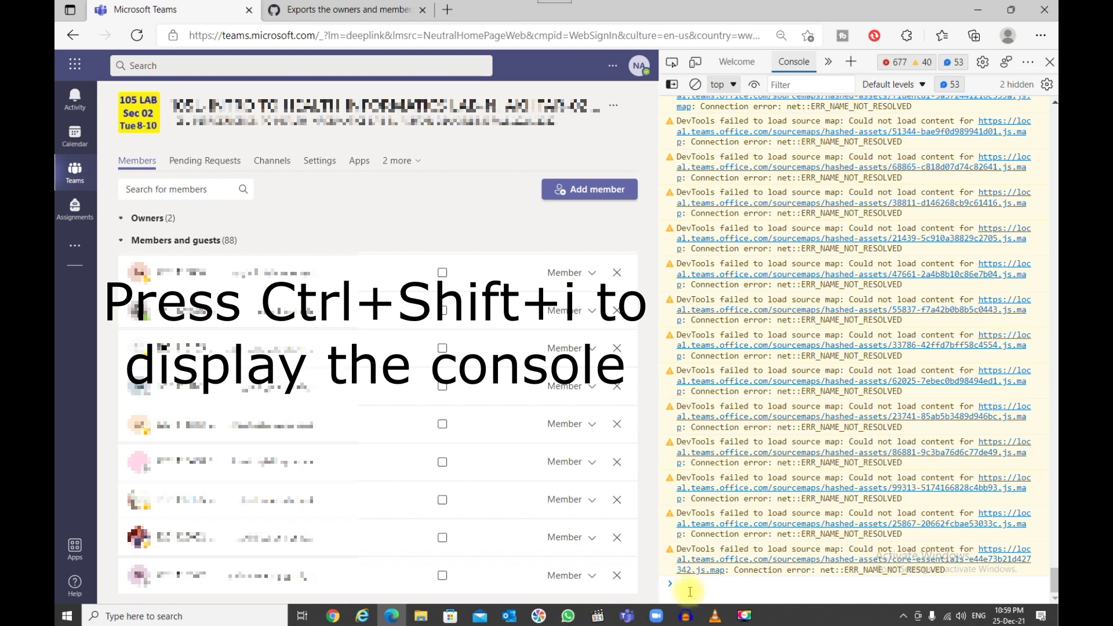
# - Switch to the GitHub Gist page and copy the entire raw code of export-team-membership-roster.js
pyautogui.click(358, 14)
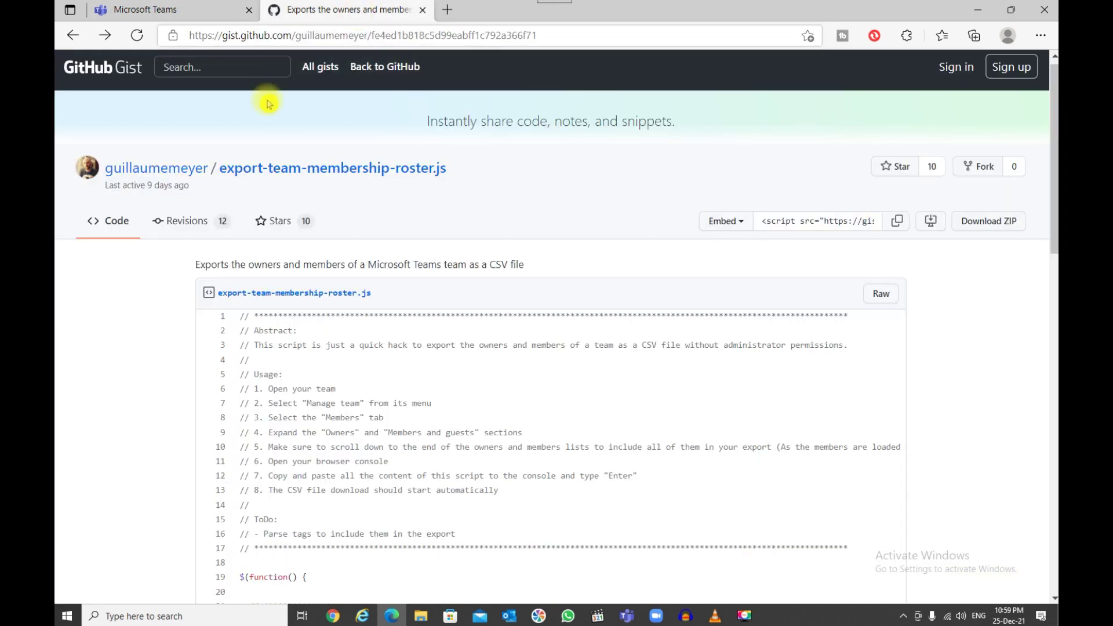
pyautogui.scroll(-2, 159, 248)
pyautogui.scroll(-1, 161, 246)
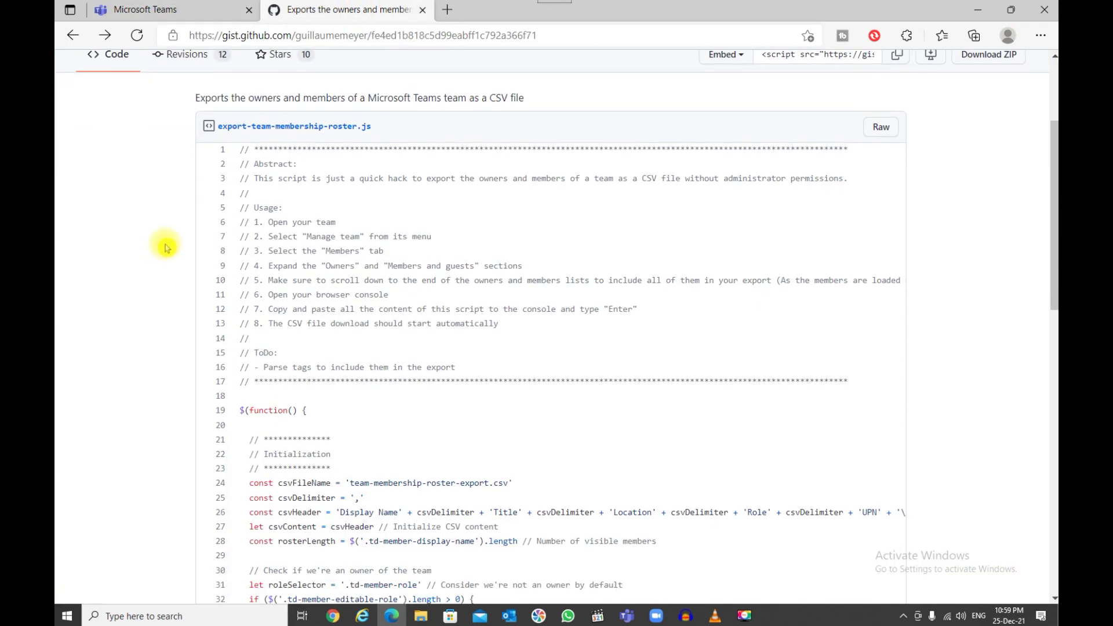
pyautogui.scroll(2, 223, 248)
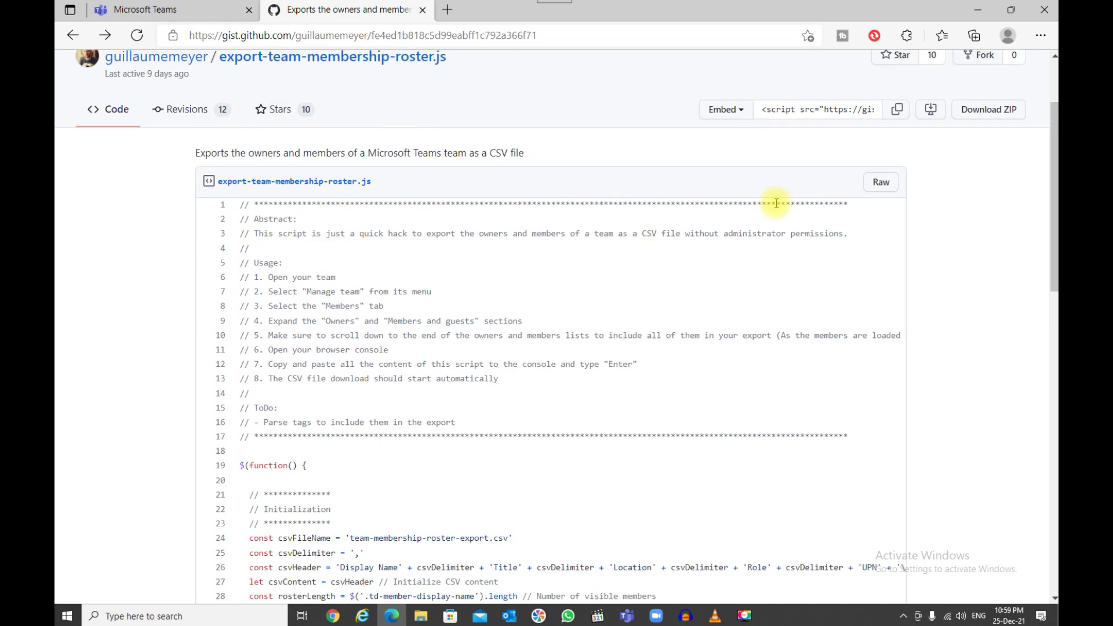
pyautogui.click(891, 186)
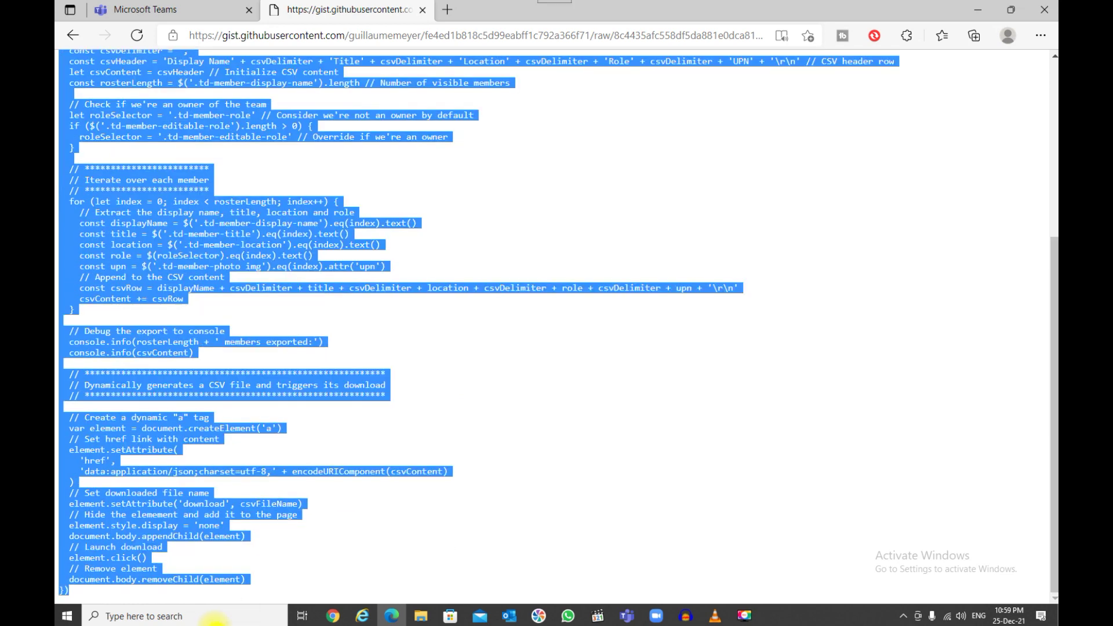
# - Return to the Teams page and run the copied export script in the browser console
pyautogui.click(176, 12)
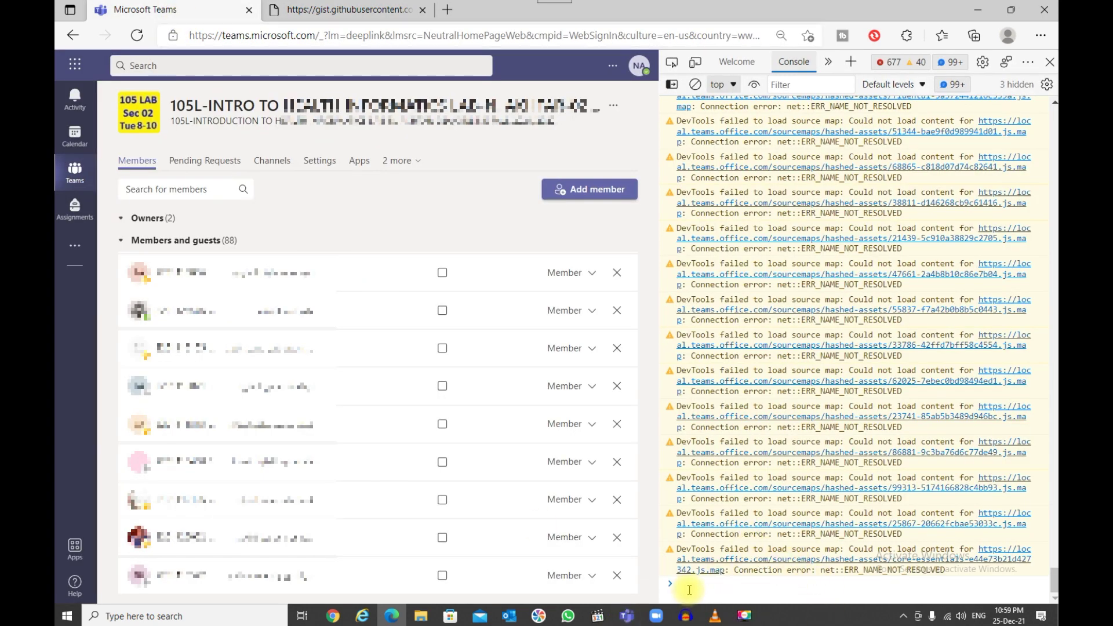
pyautogui.hotkey('ctrl', 'v')
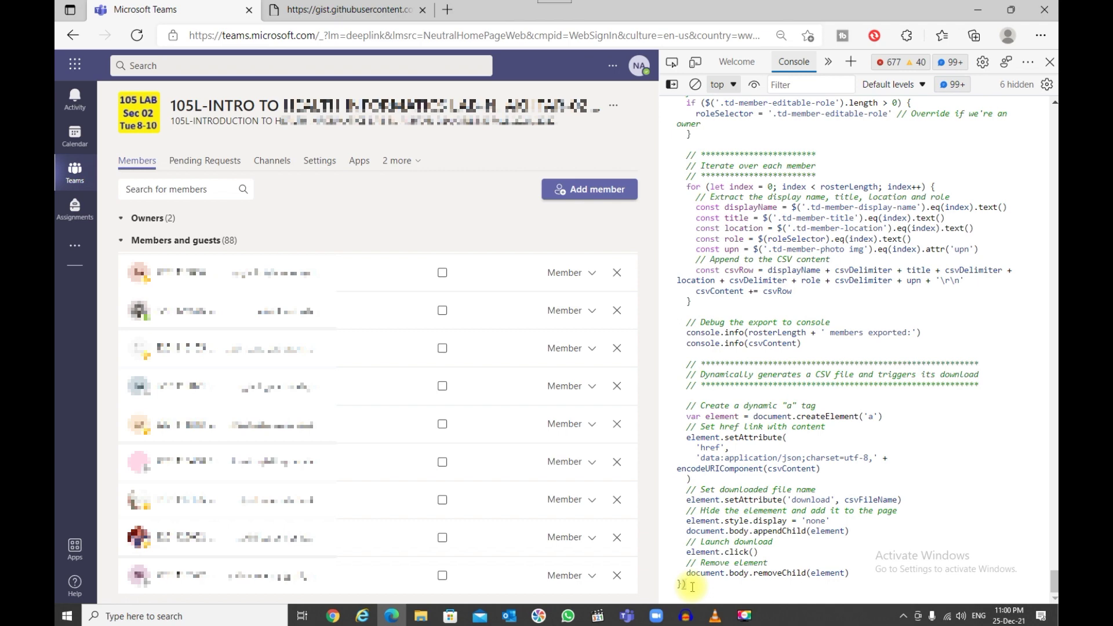
pyautogui.press('Return')
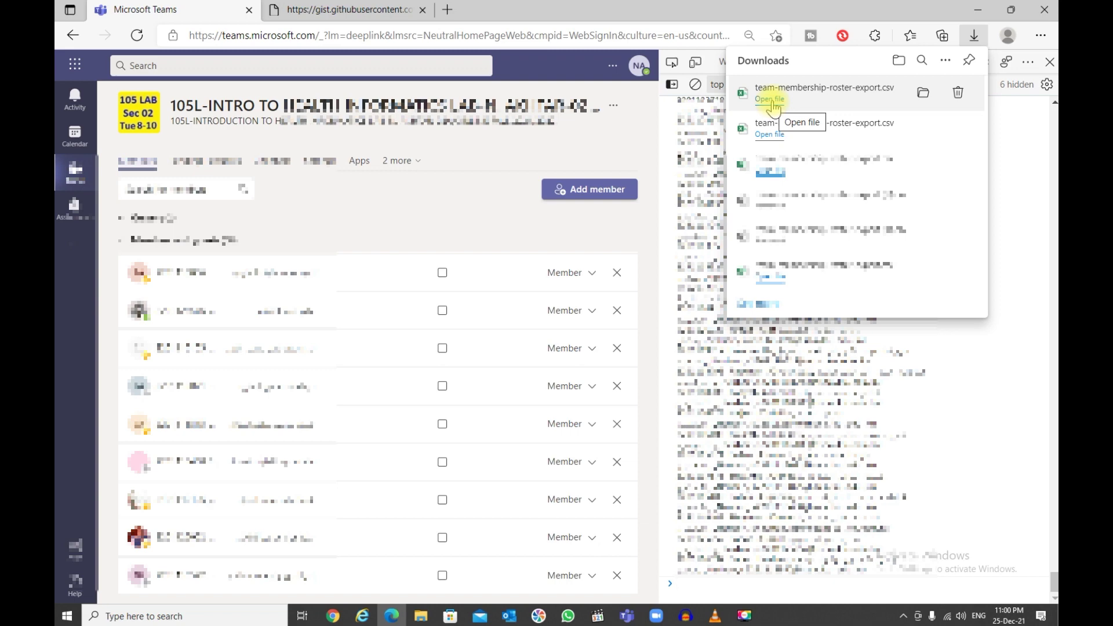
# - Open the newest downloaded team-membership-roster-export.csv in Excel and auto-fit the widths of columns A through K
pyautogui.click(770, 99)
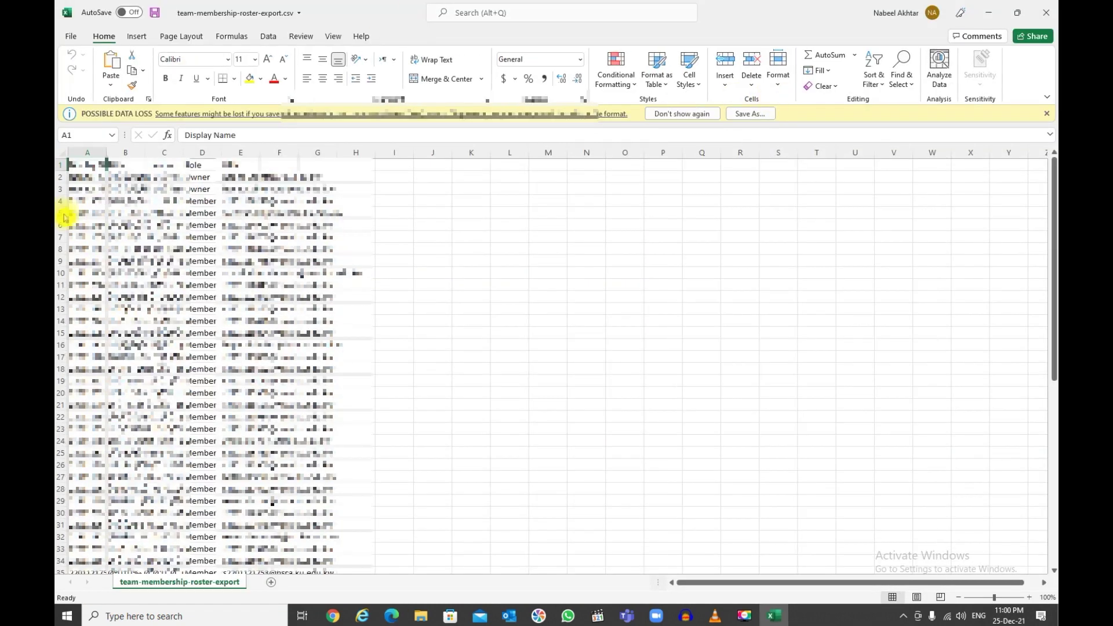
pyautogui.moveTo(88, 153); pyautogui.dragTo(471, 157)
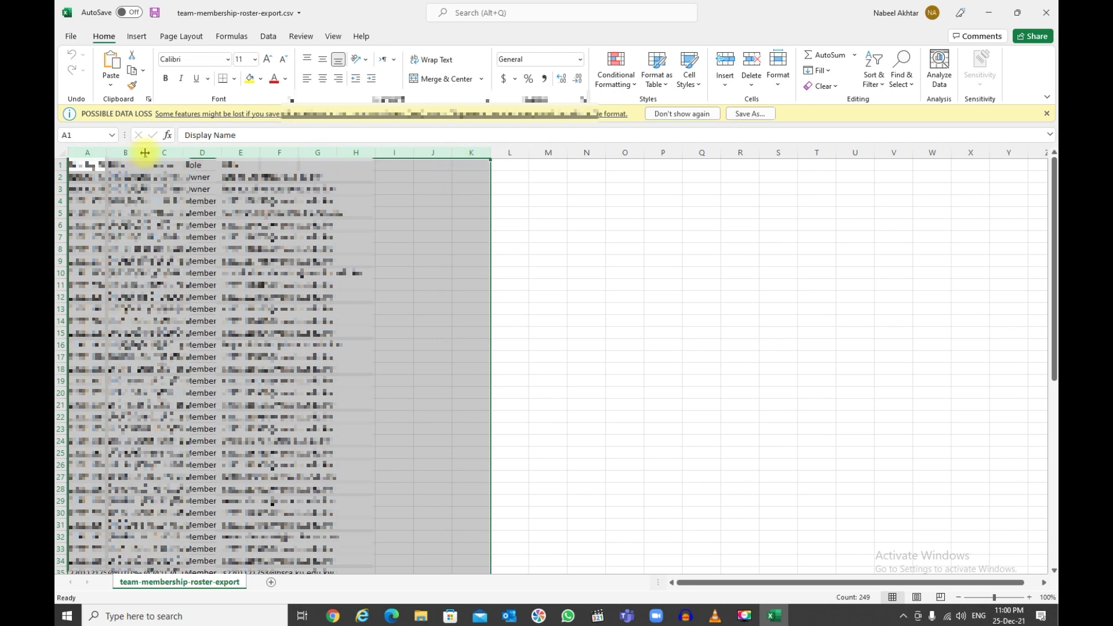
pyautogui.doubleClick(145, 153)
pyautogui.click(216, 320)
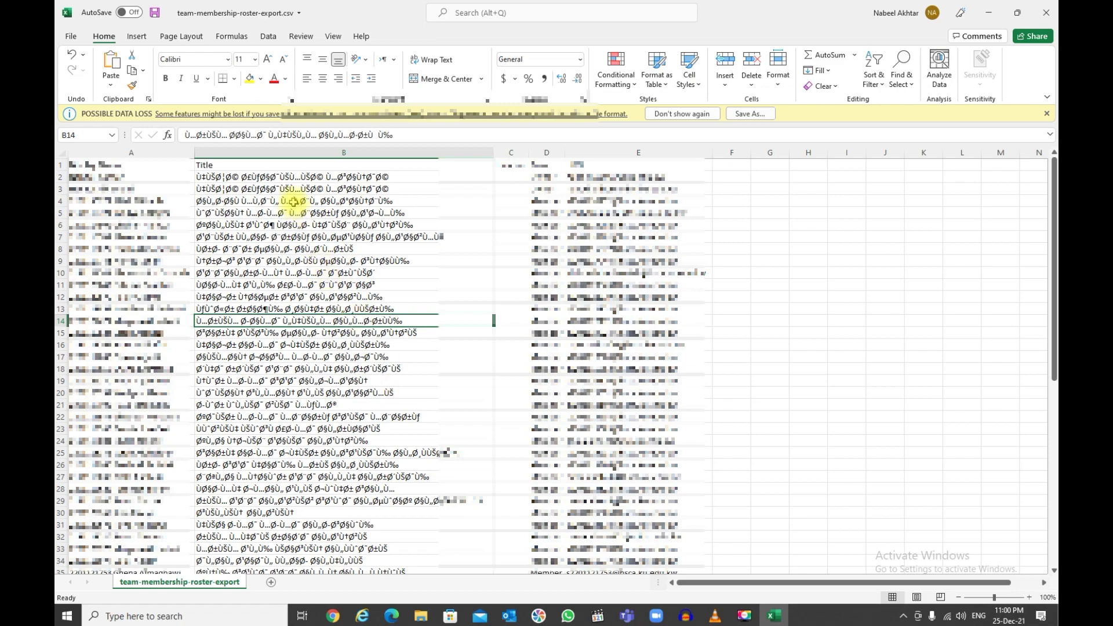
pyautogui.moveTo(285, 175); pyautogui.dragTo(318, 536)
pyautogui.click(216, 287)
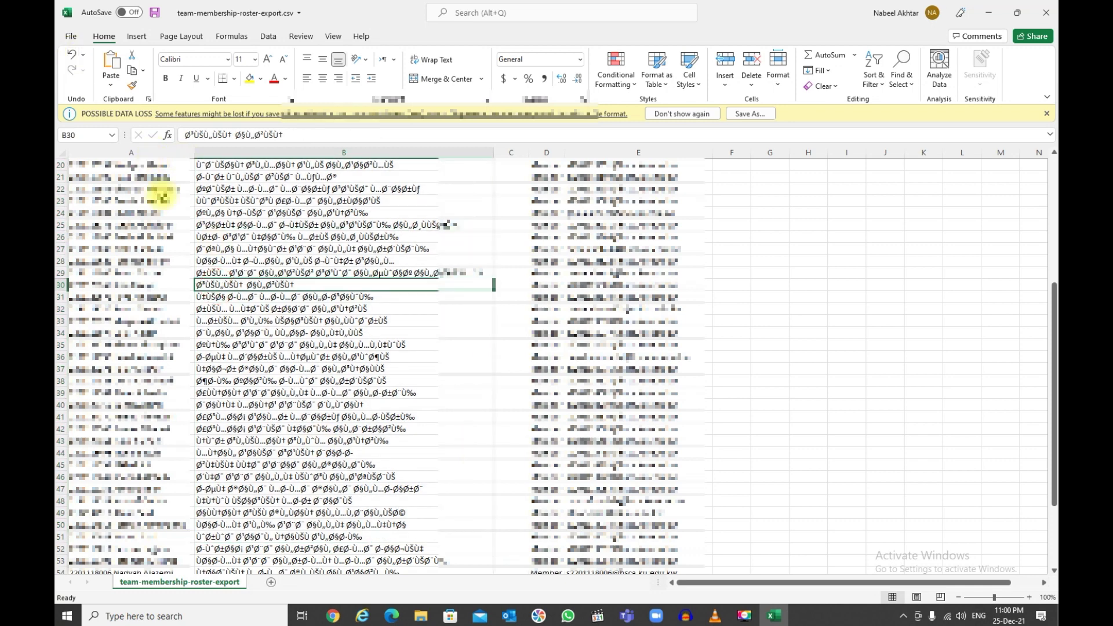
# - Save a copy of the roster as team-membership-roster-export in Excel Workbook (*.xlsx) format in the Downloads folder
pyautogui.click(73, 38)
pyautogui.click(93, 187)
pyautogui.click(273, 223)
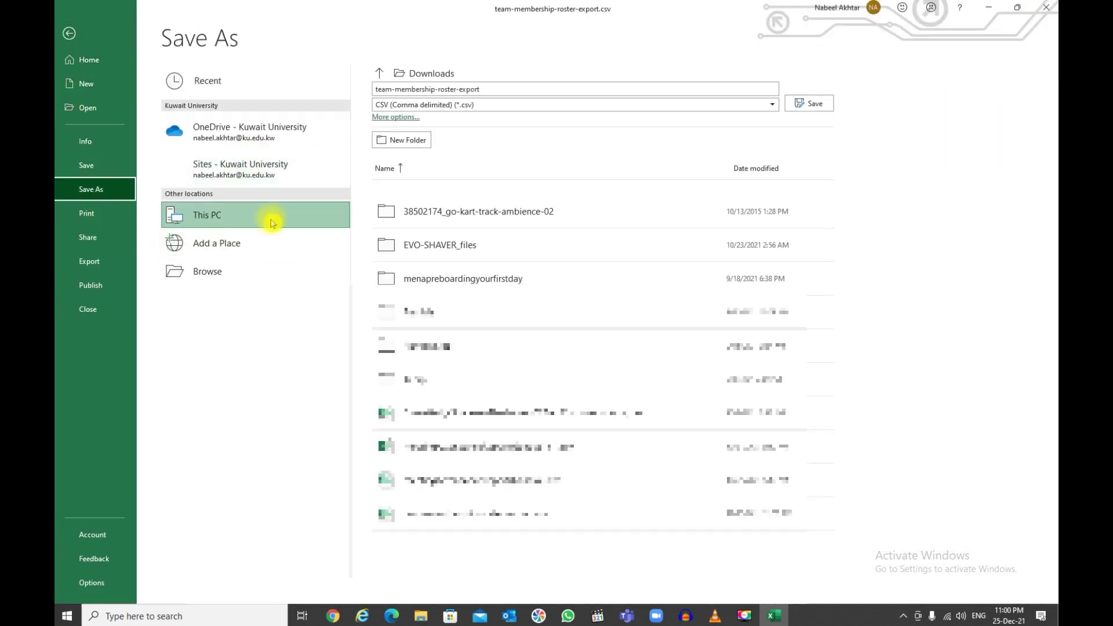
pyautogui.click(755, 105)
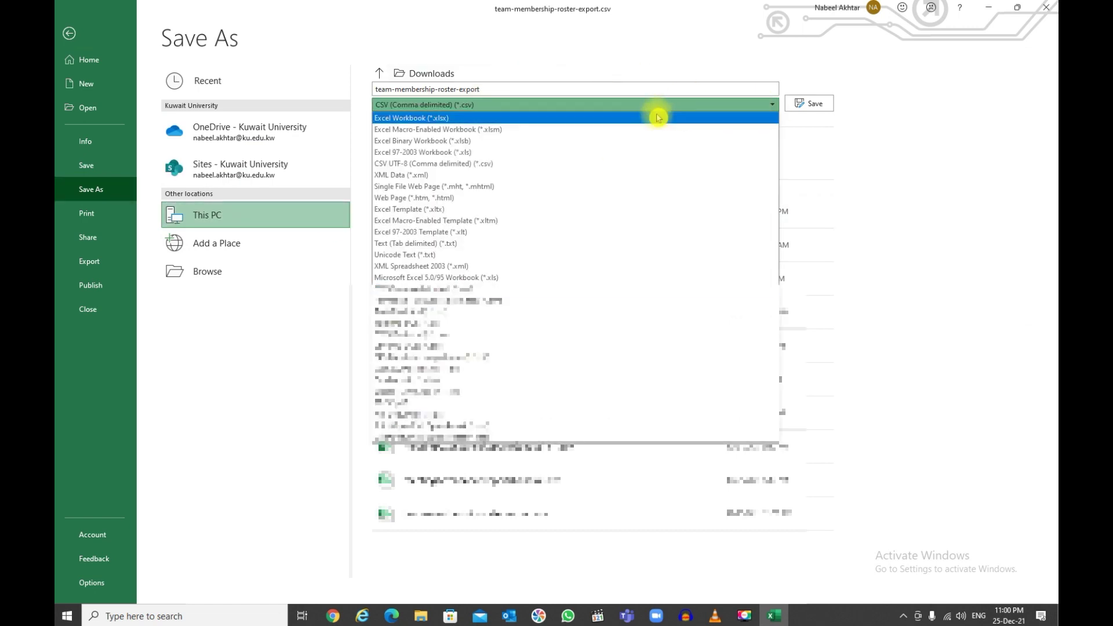
pyautogui.click(454, 119)
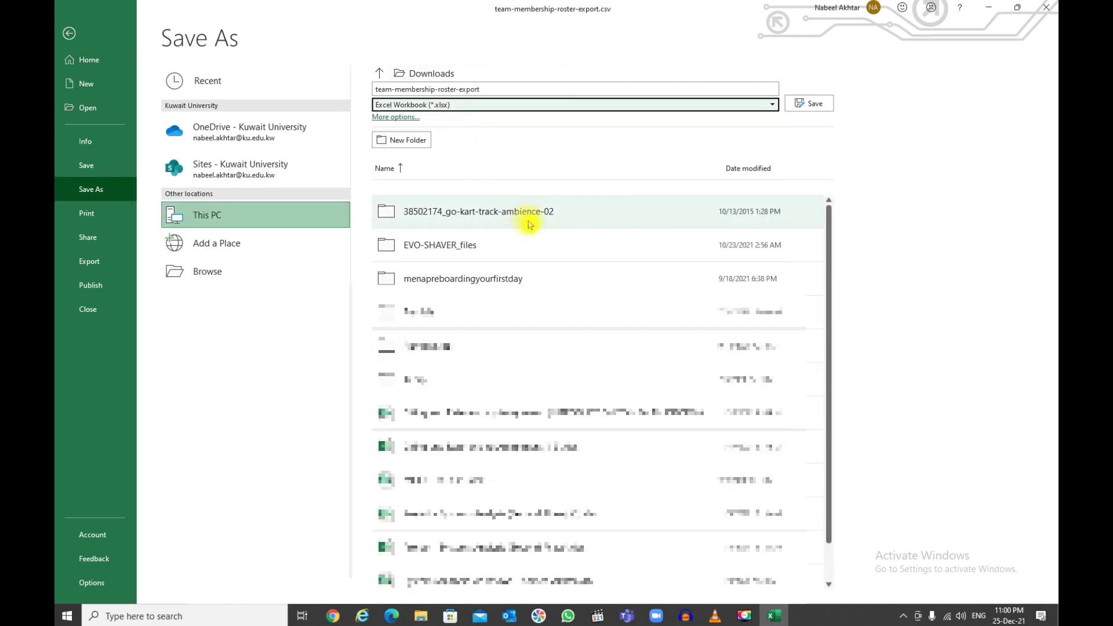
pyautogui.click(810, 107)
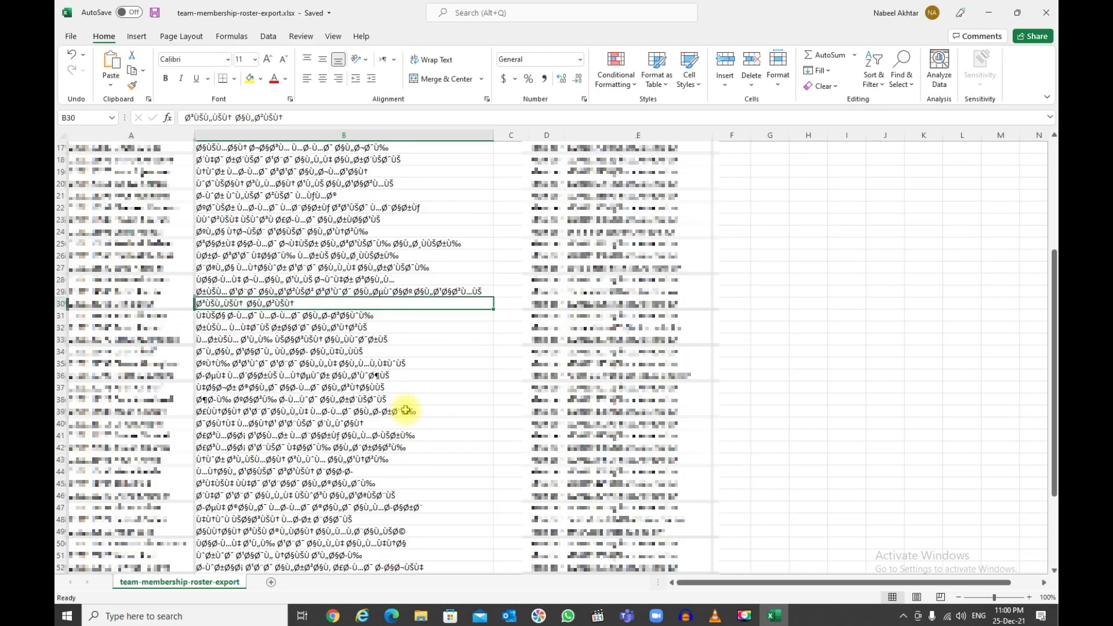
# - Import team-membership-roster-export.csv from the Downloads folder as text/CSV data
pyautogui.scroll(5, 406, 410)
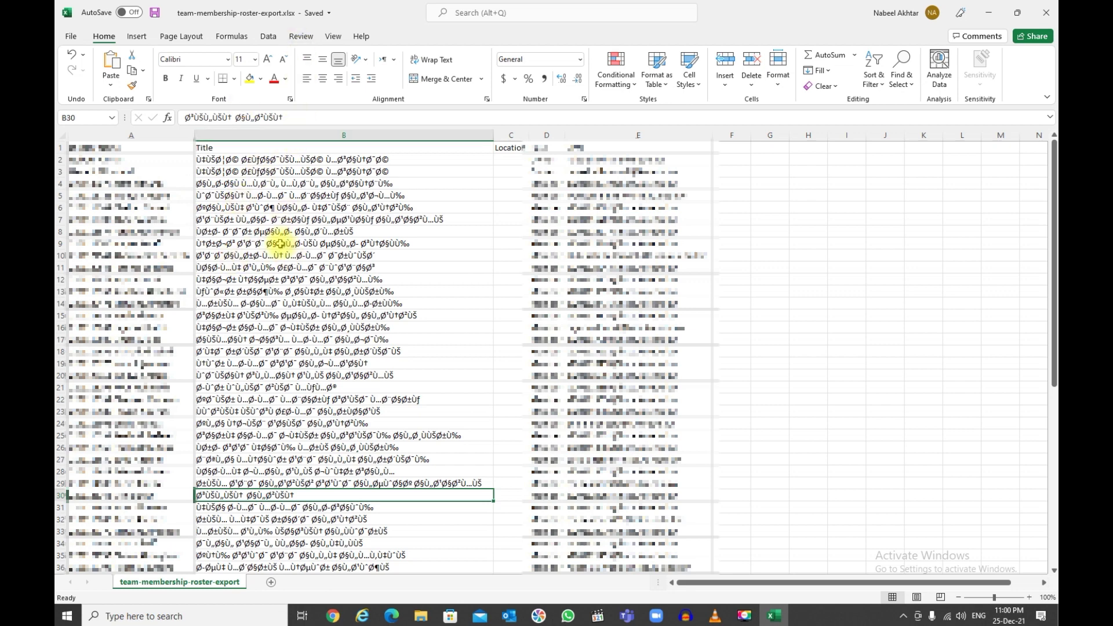
pyautogui.click(269, 38)
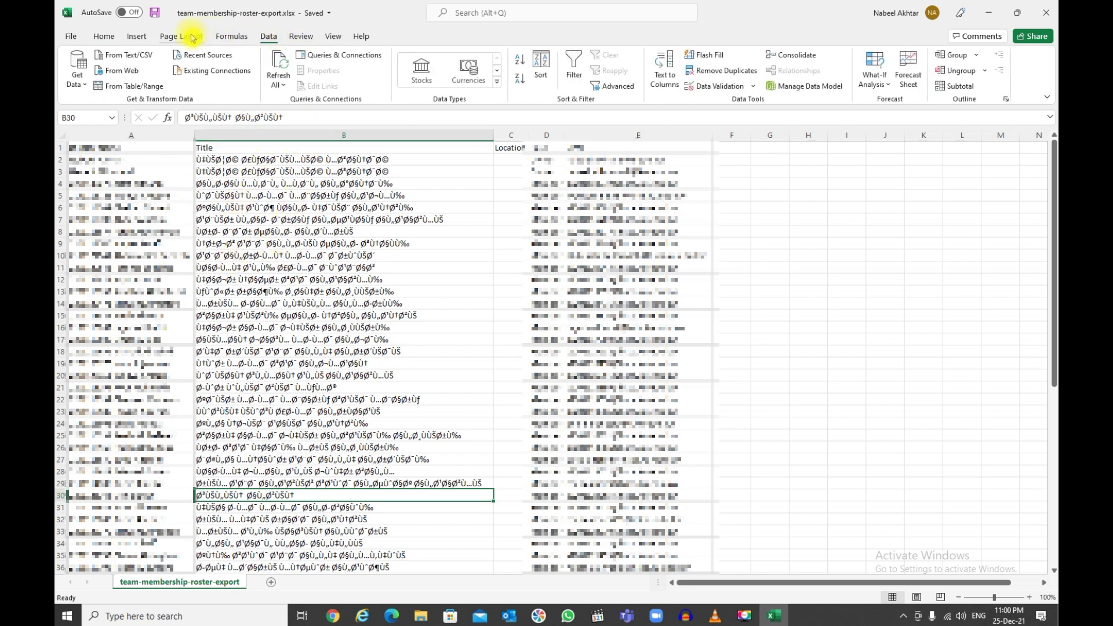
pyautogui.click(120, 59)
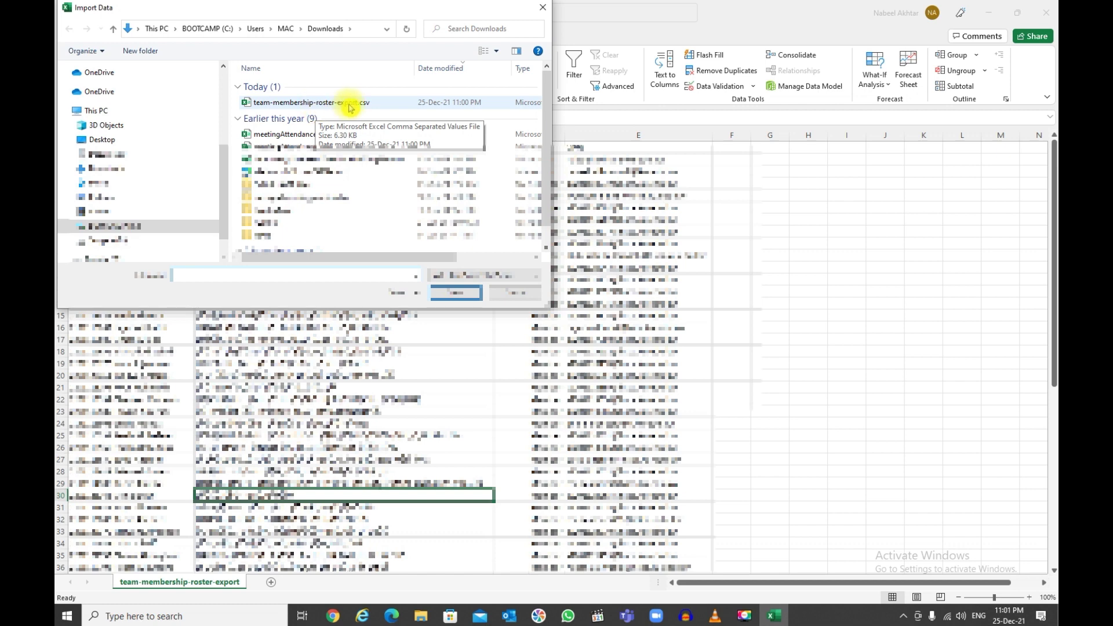
pyautogui.click(341, 108)
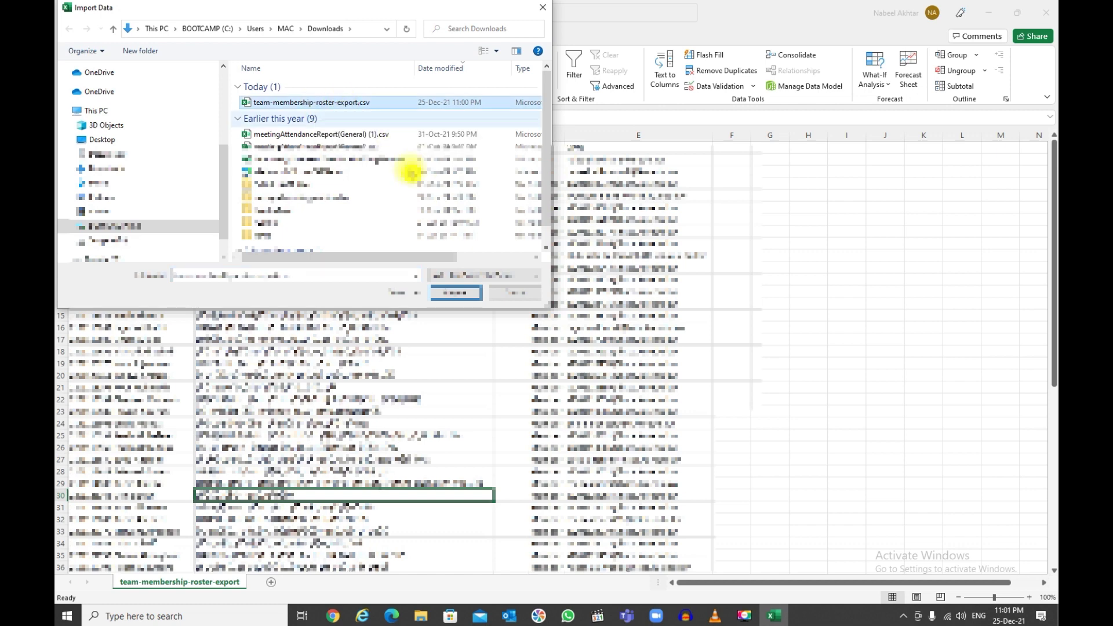
pyautogui.click(449, 296)
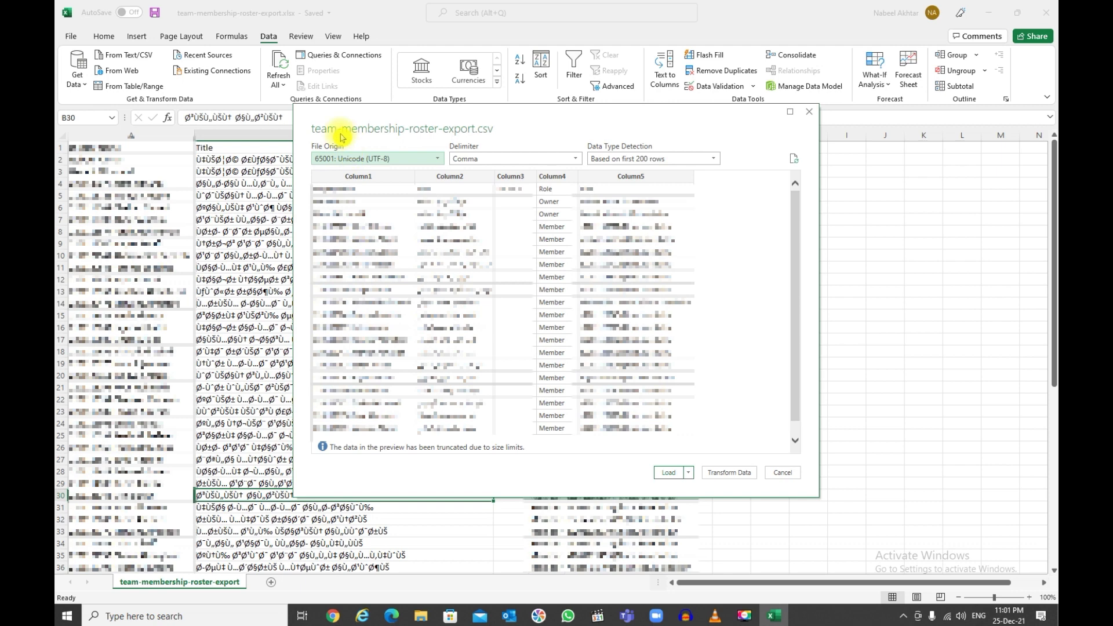
# - Set the file origin to 65001: Unicode (UTF-8) and load the roster data into the workbook
pyautogui.click(436, 159)
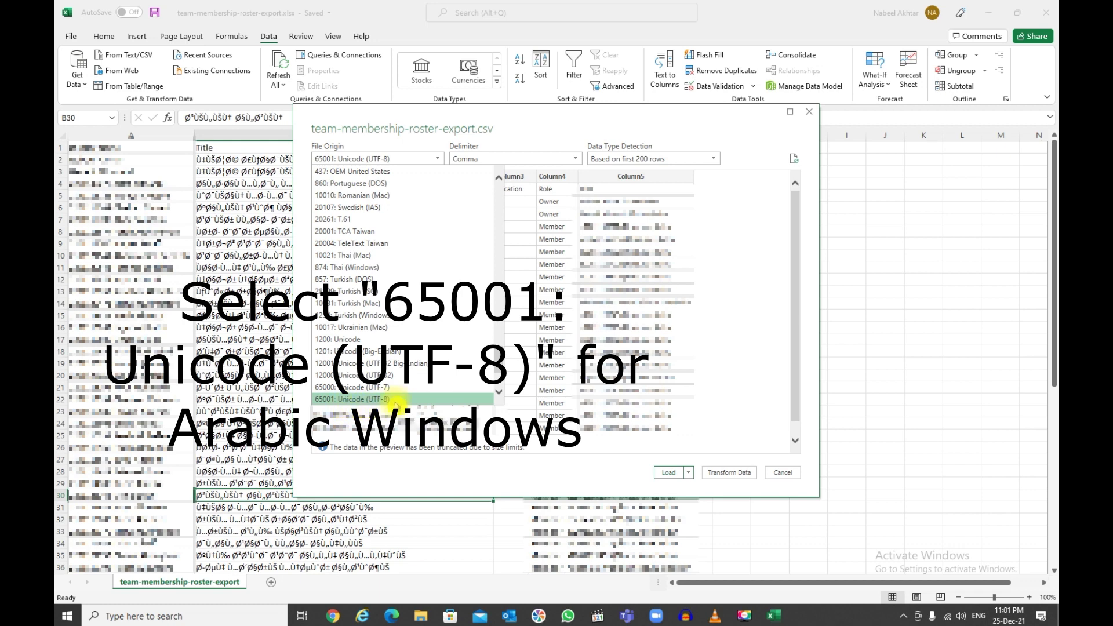
pyautogui.click(394, 400)
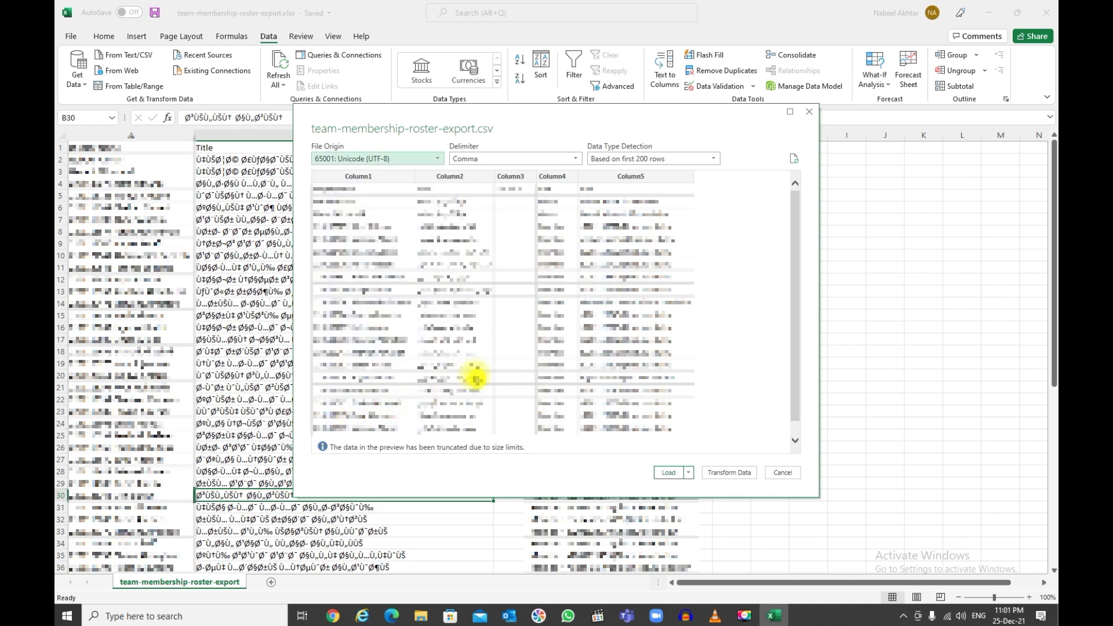
pyautogui.click(667, 474)
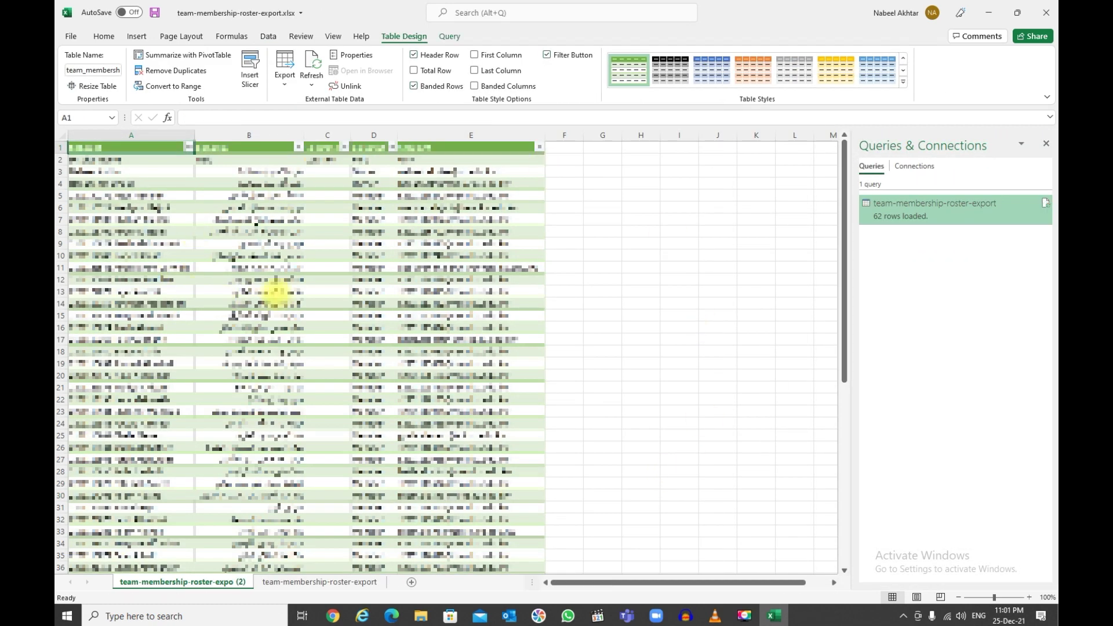
pyautogui.click(279, 290)
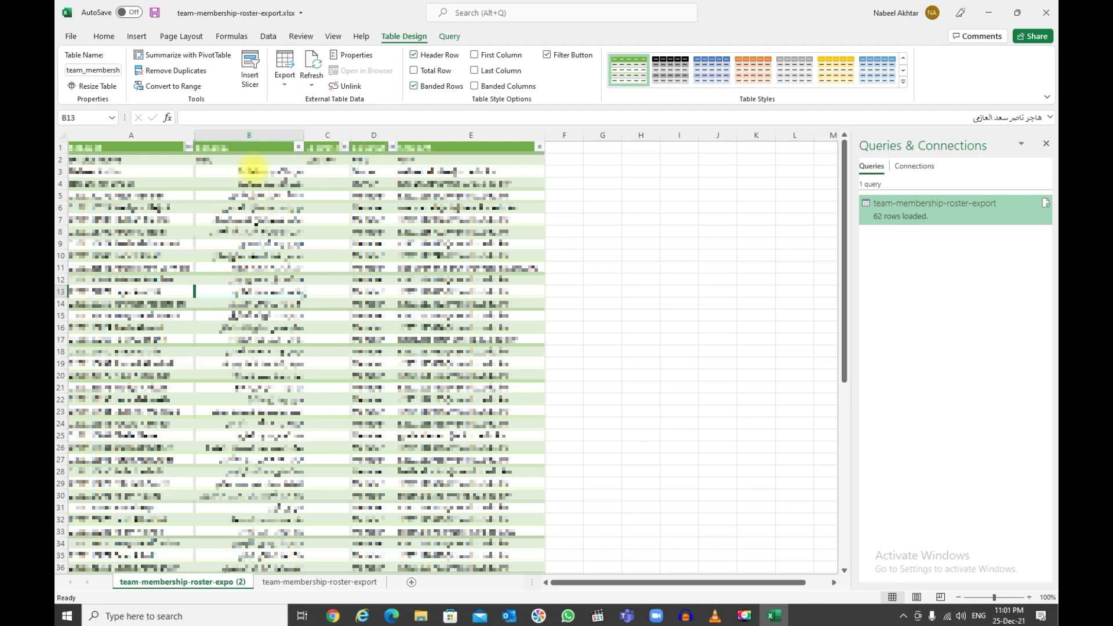
pyautogui.moveTo(253, 171); pyautogui.dragTo(250, 532)
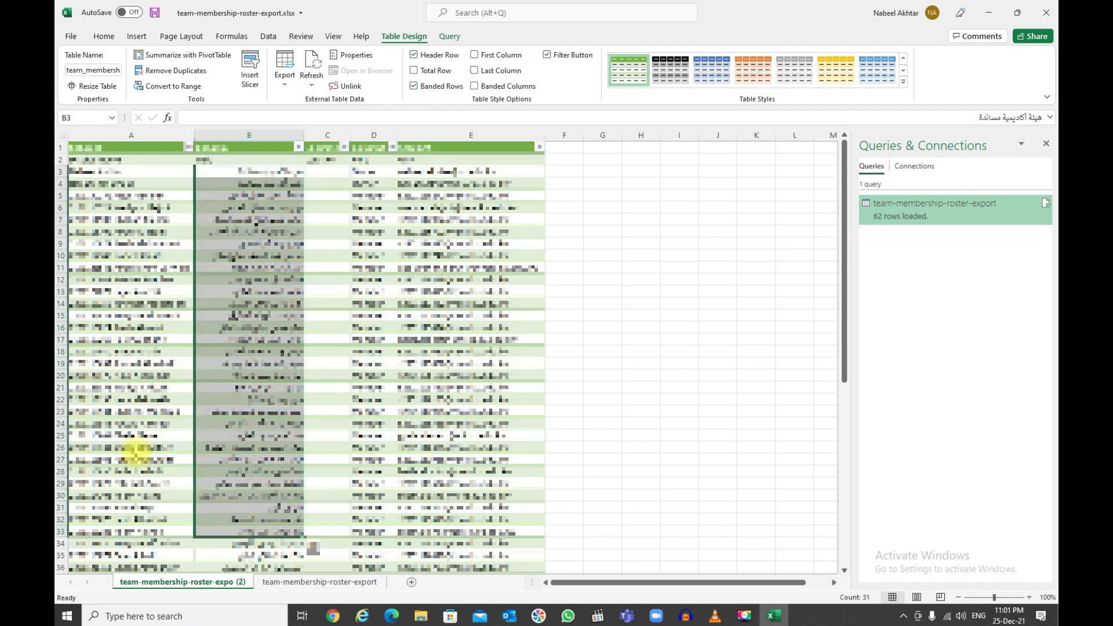
pyautogui.click(133, 281)
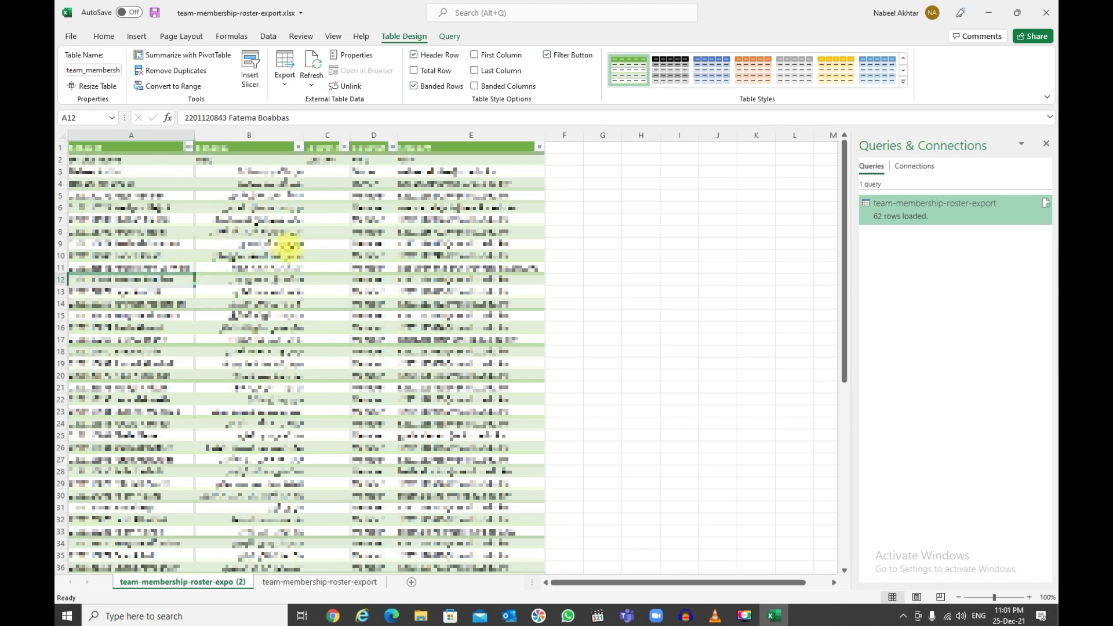
# - Add a new blank worksheet to the workbook
pyautogui.click(411, 586)
pyautogui.moveTo(232, 219); pyautogui.dragTo(579, 480)
pyautogui.click(355, 281)
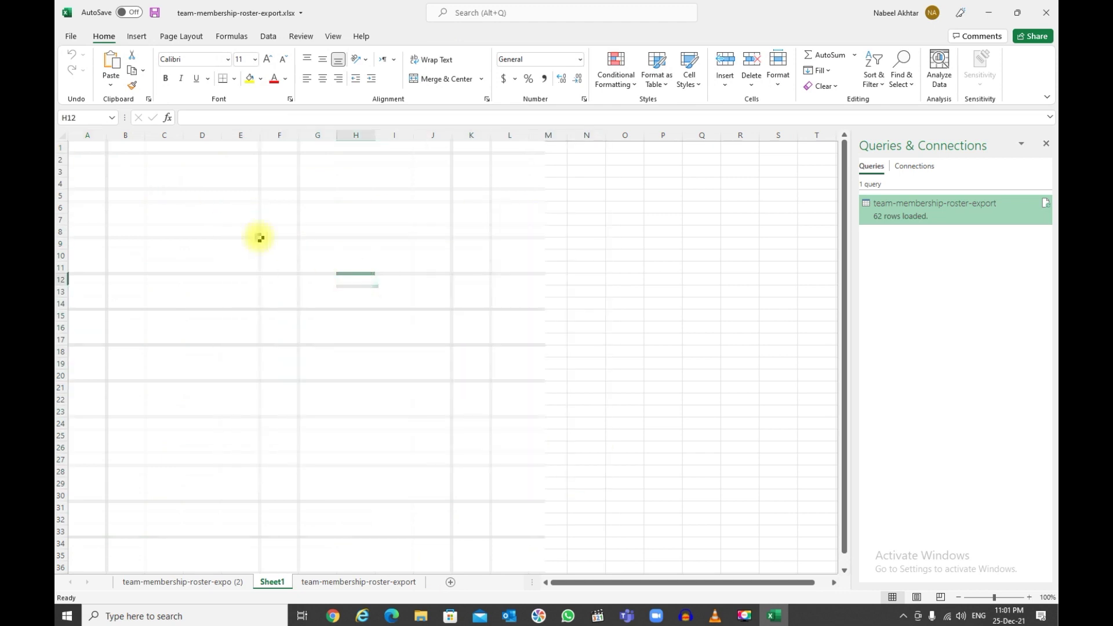
# - Return to the team-membership-roster-expo (2) sheet and convert its table to a normal range, removing the query definition
pyautogui.click(210, 588)
pyautogui.moveTo(452, 244); pyautogui.dragTo(486, 251)
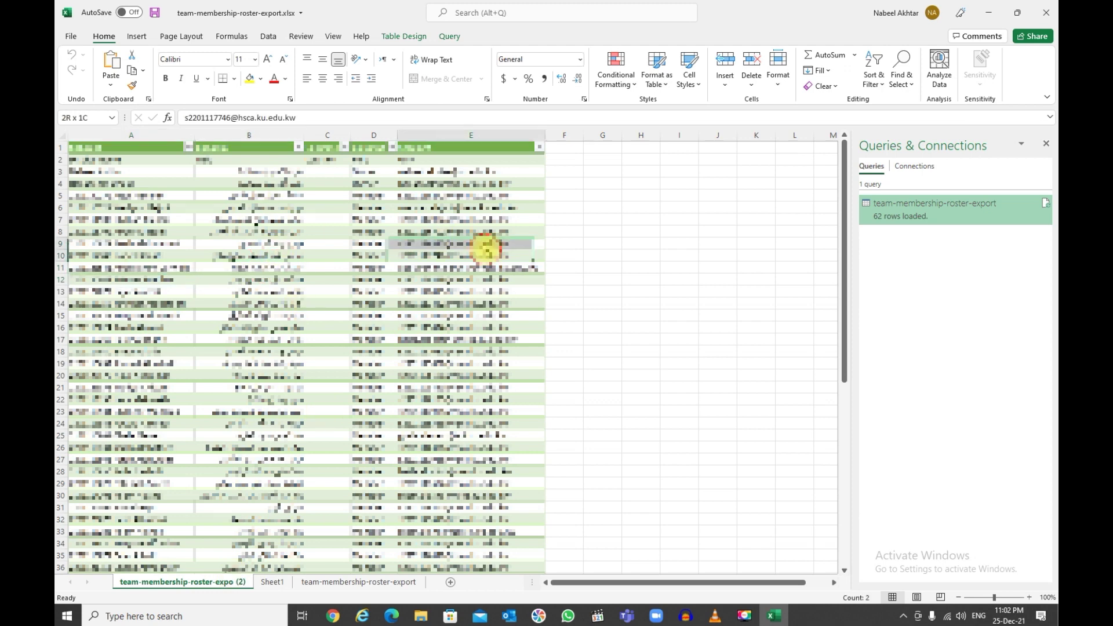
pyautogui.click(391, 390)
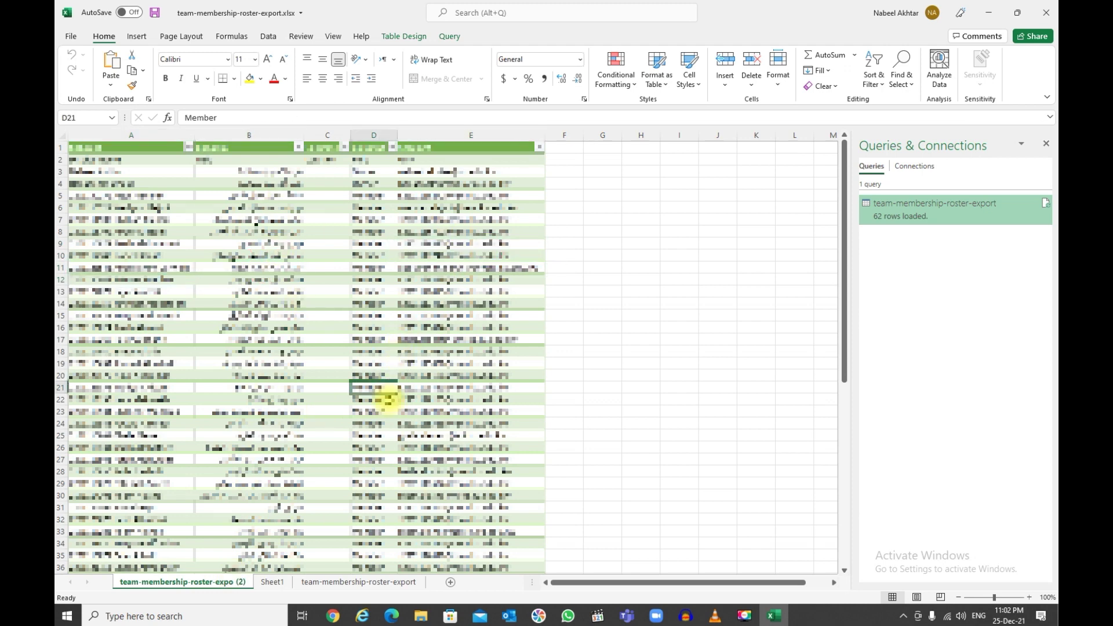
pyautogui.click(410, 37)
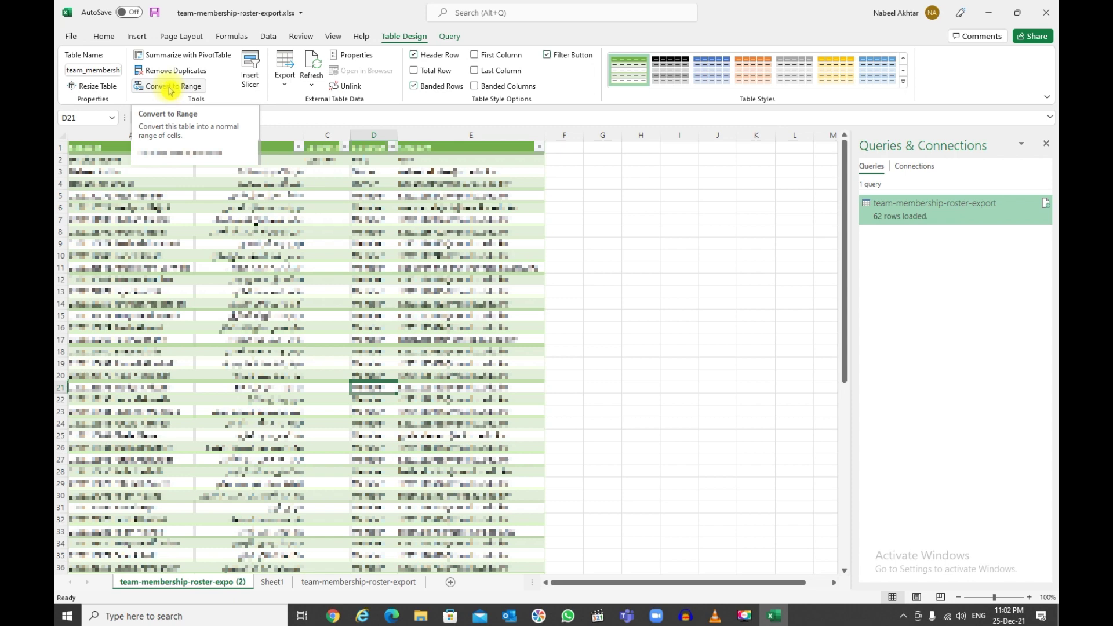
pyautogui.click(170, 87)
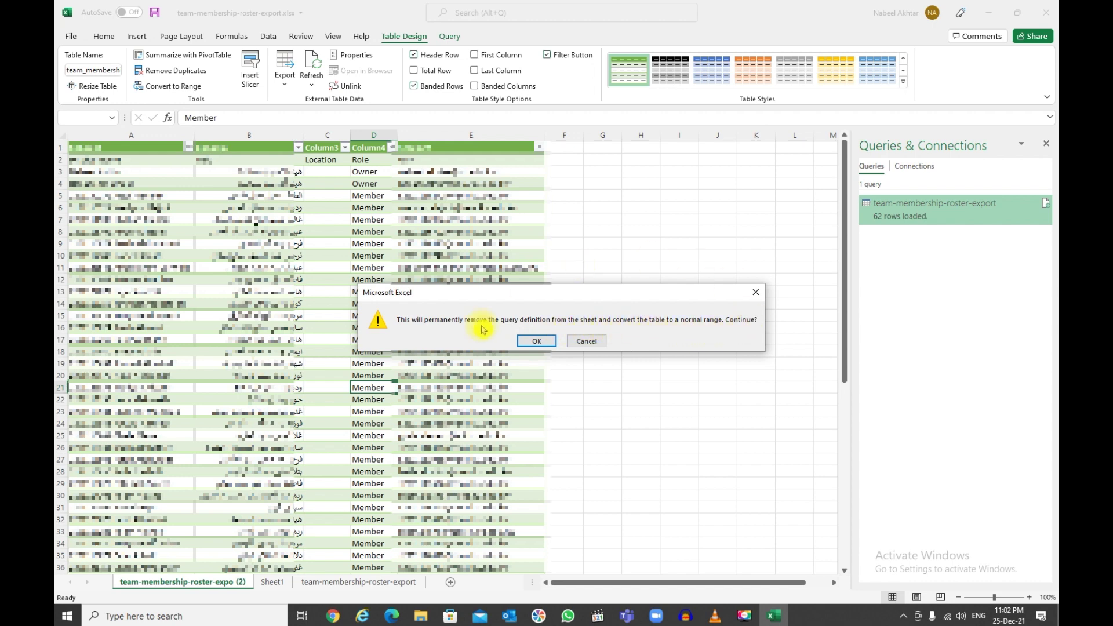
pyautogui.click(537, 342)
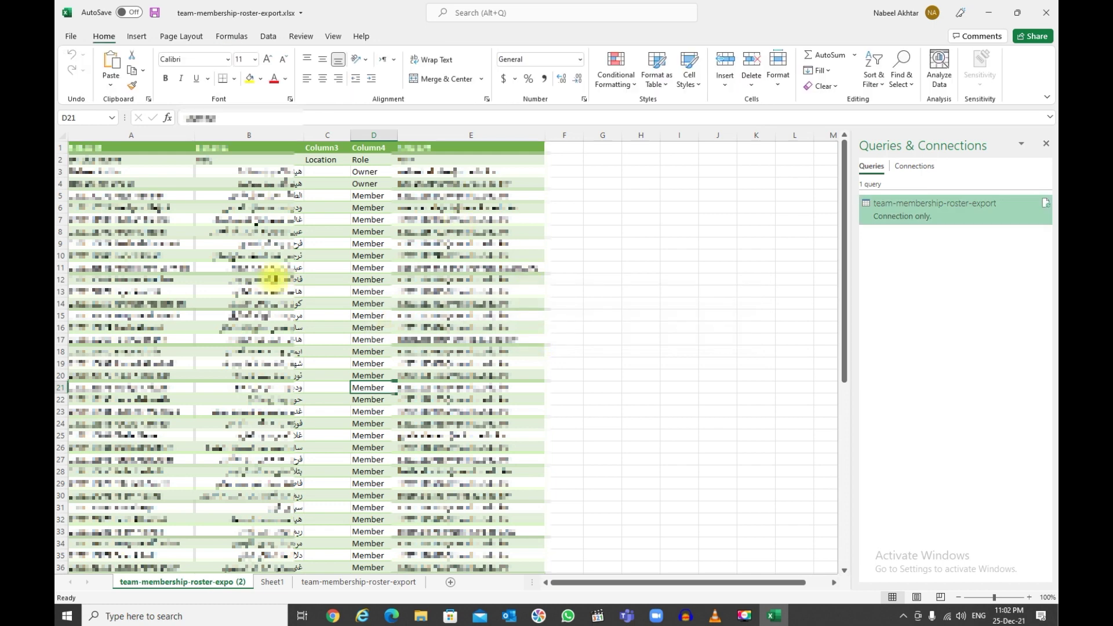
pyautogui.click(274, 280)
pyautogui.click(116, 183)
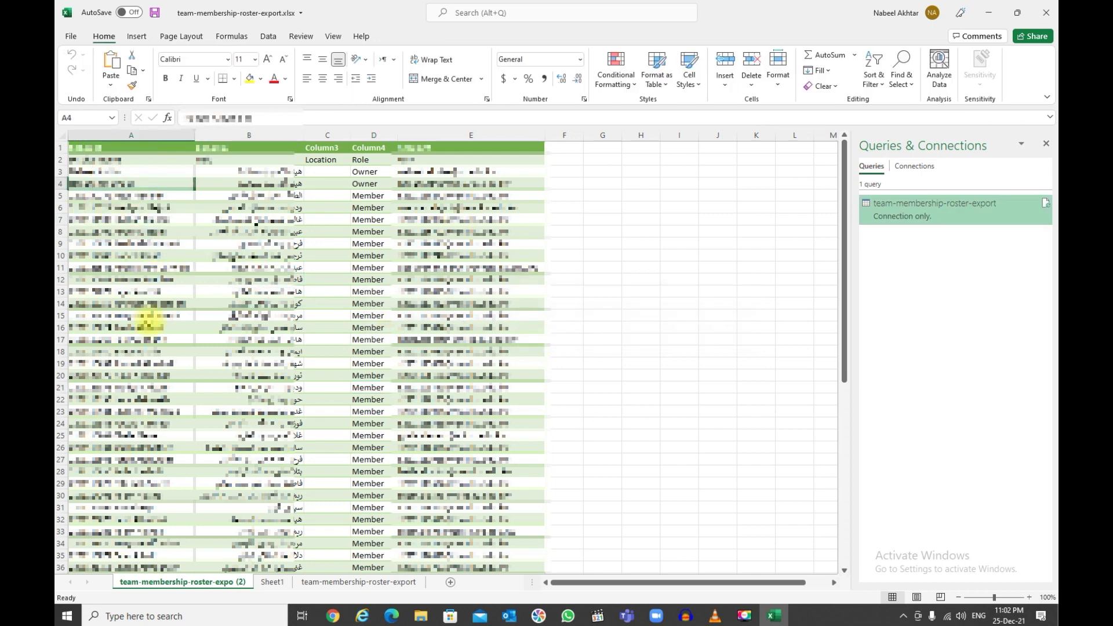
pyautogui.click(149, 326)
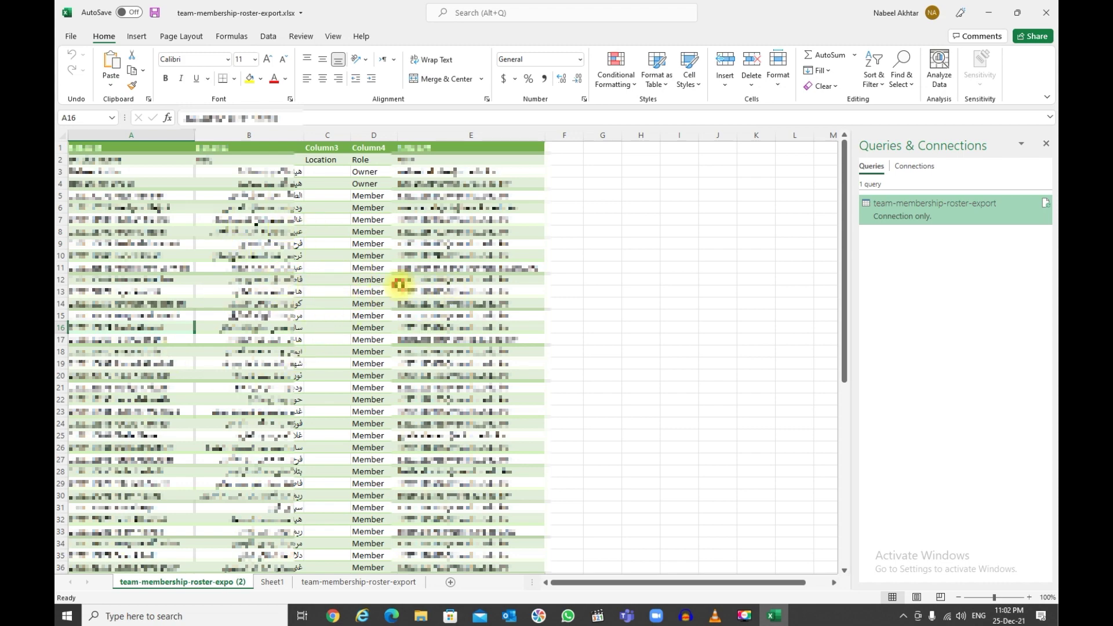
pyautogui.moveTo(399, 292); pyautogui.dragTo(399, 281)
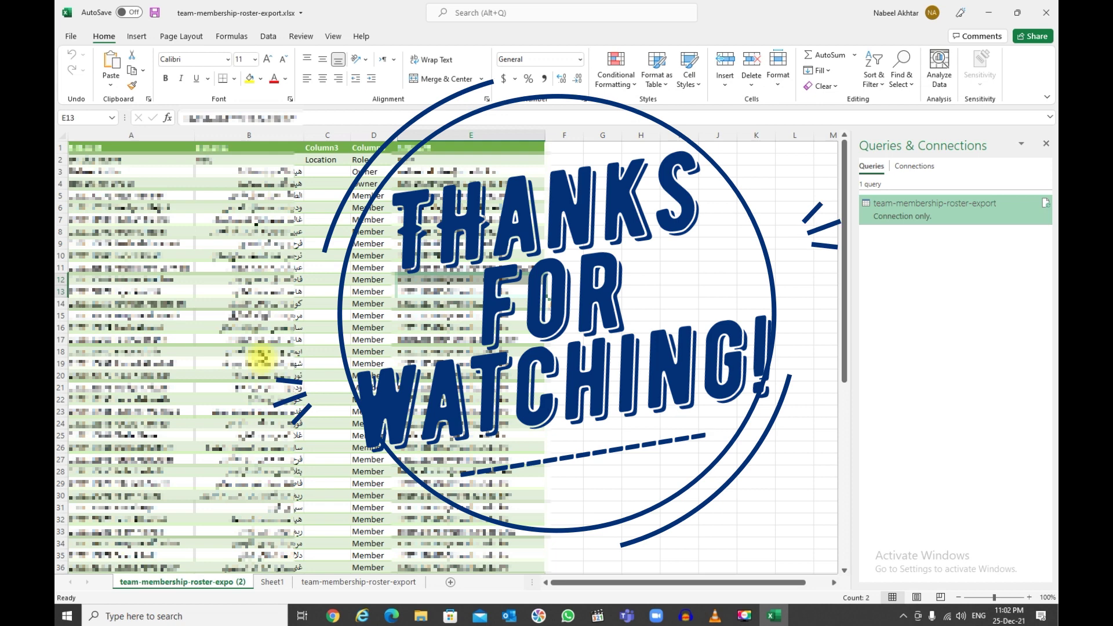